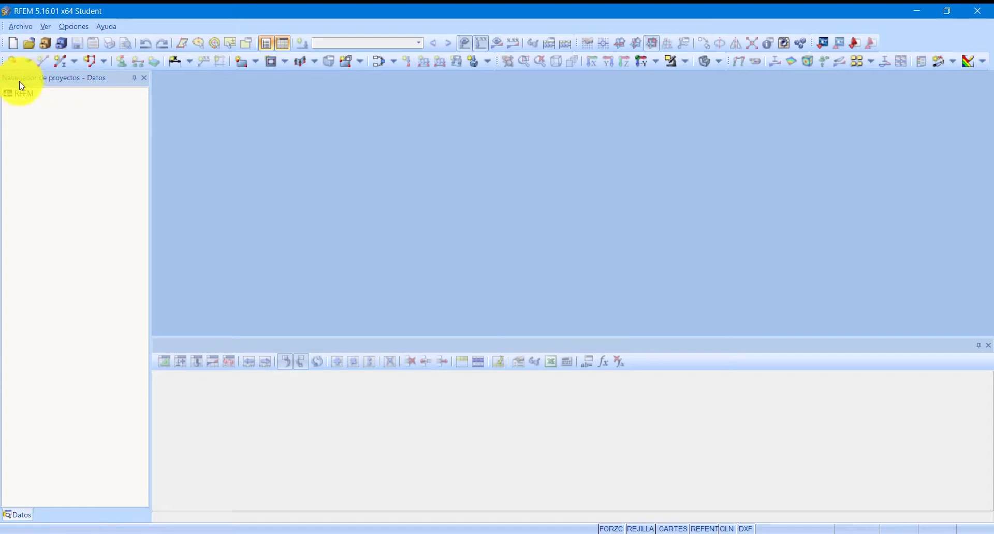
Create a 2D - XZ model named Youtube 3 in the Ejemplos project, with the global Z-axis oriented downward (Descendente).
click(15, 45)
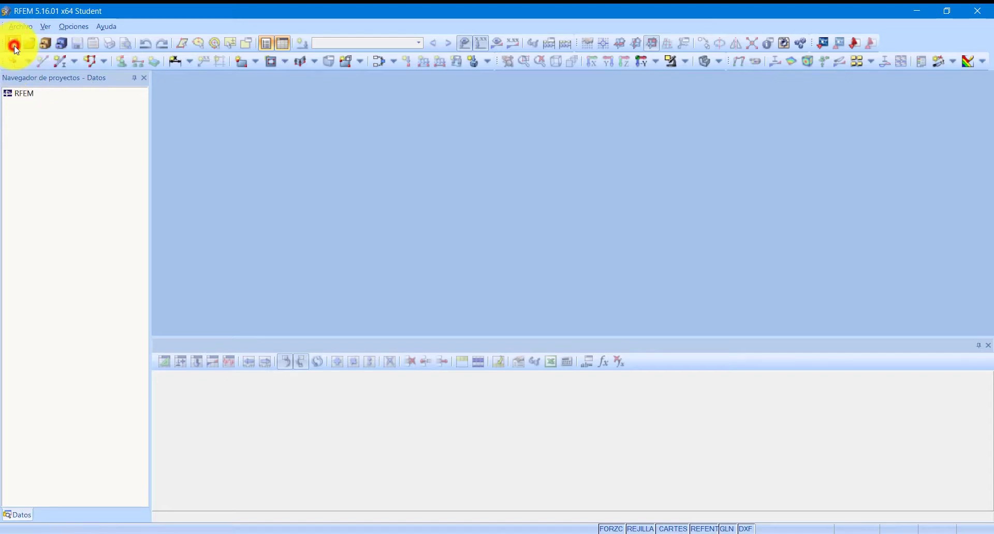
click(360, 148)
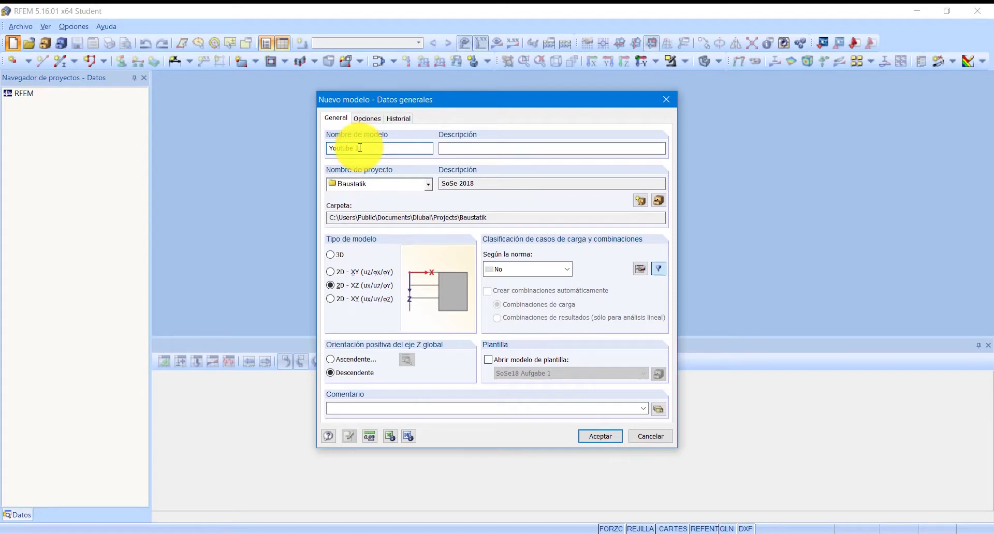
click(429, 185)
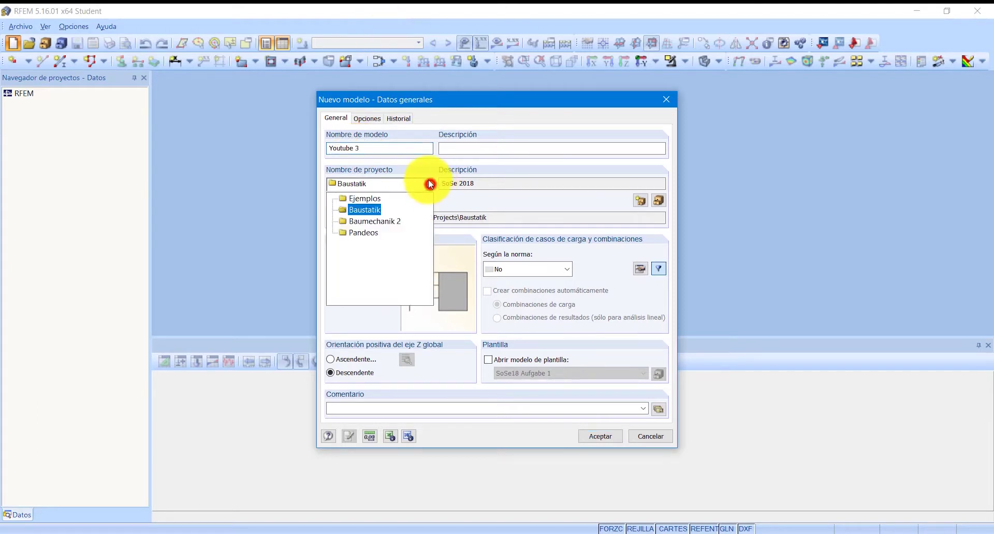
click(391, 200)
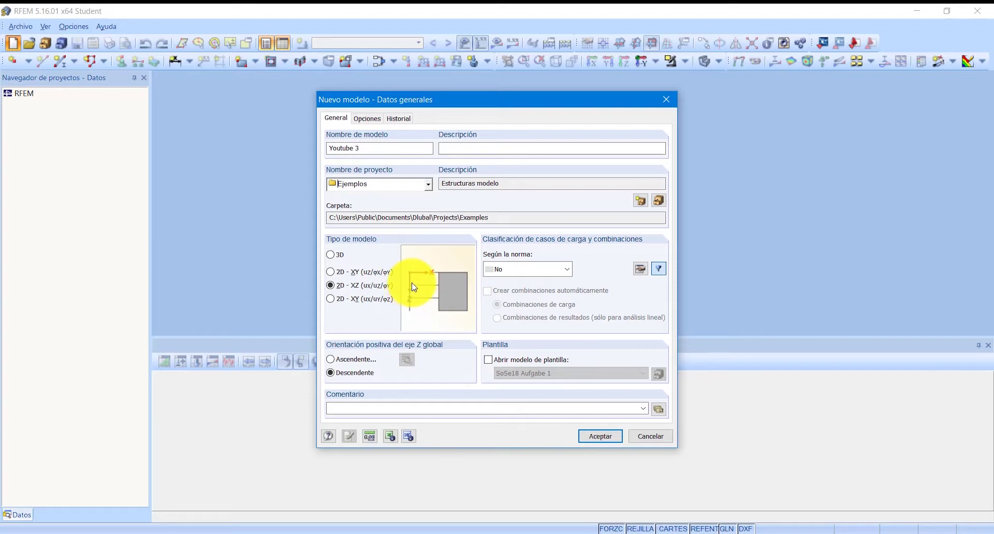
click(331, 361)
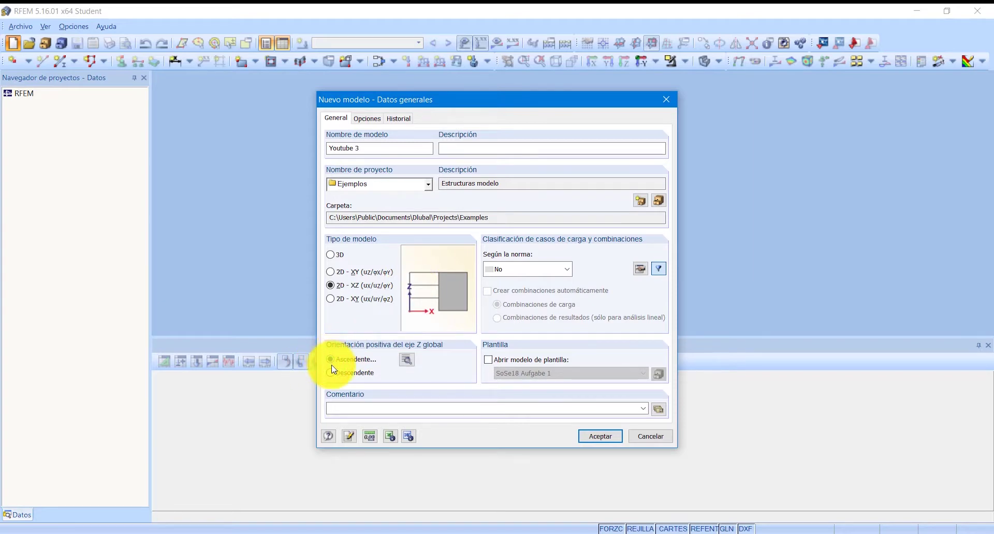
click(331, 374)
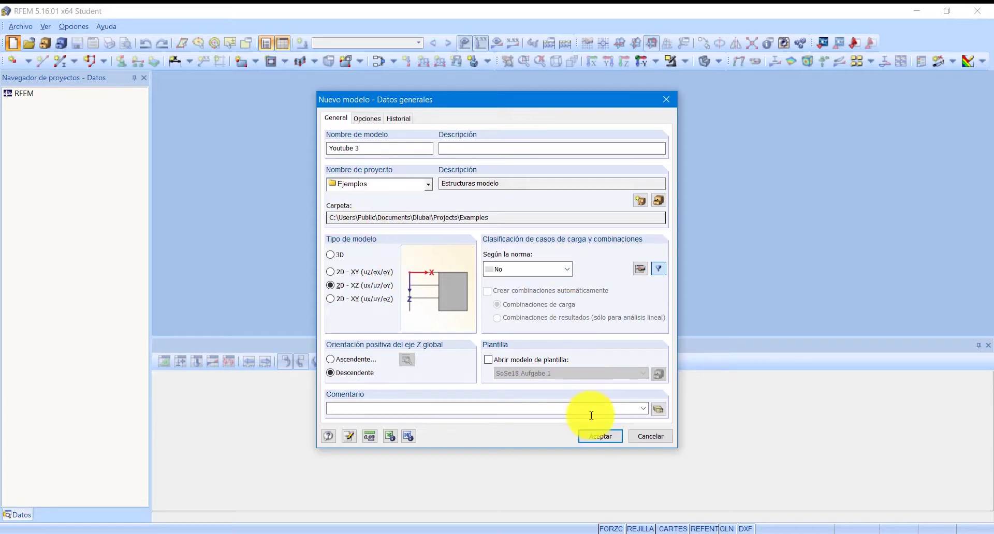
click(597, 438)
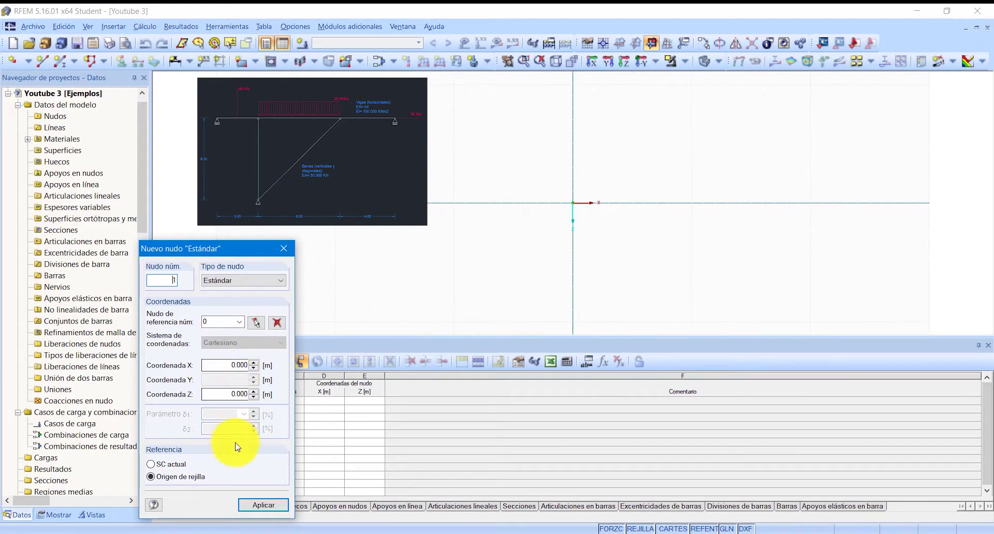
Create standard nodes at the origin (X 0, Z 0) and at X 3 m, Z 0 m.
click(260, 506)
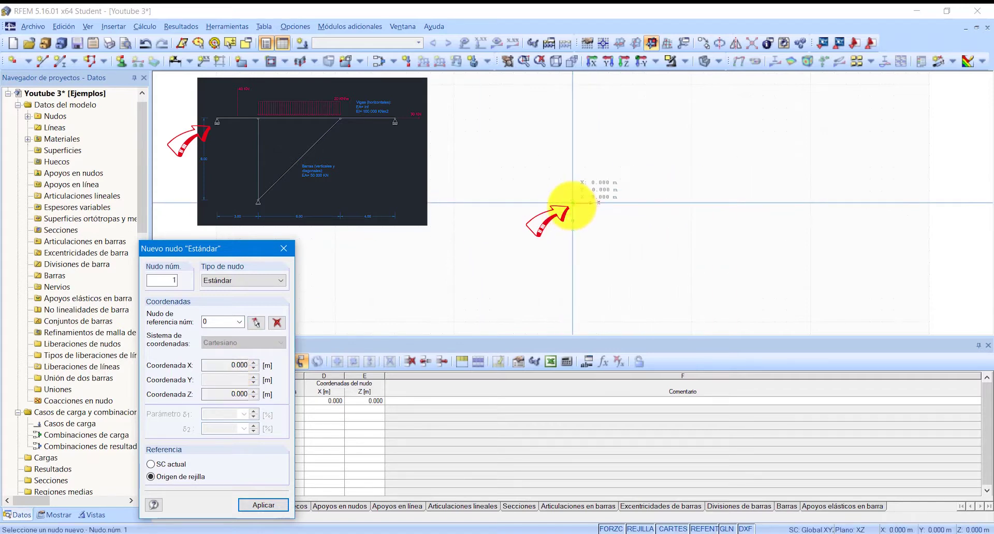
click(220, 365)
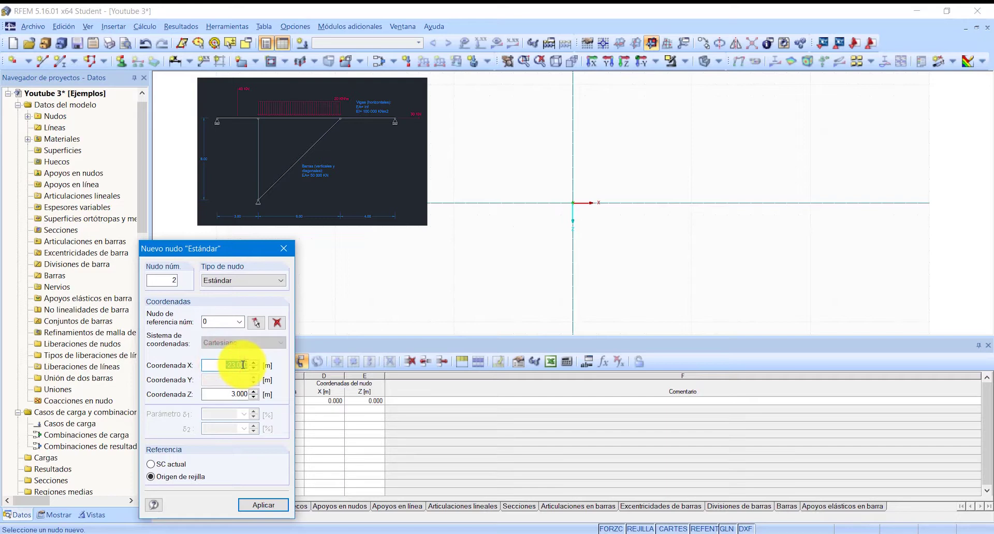
key(Tab)
text(0)
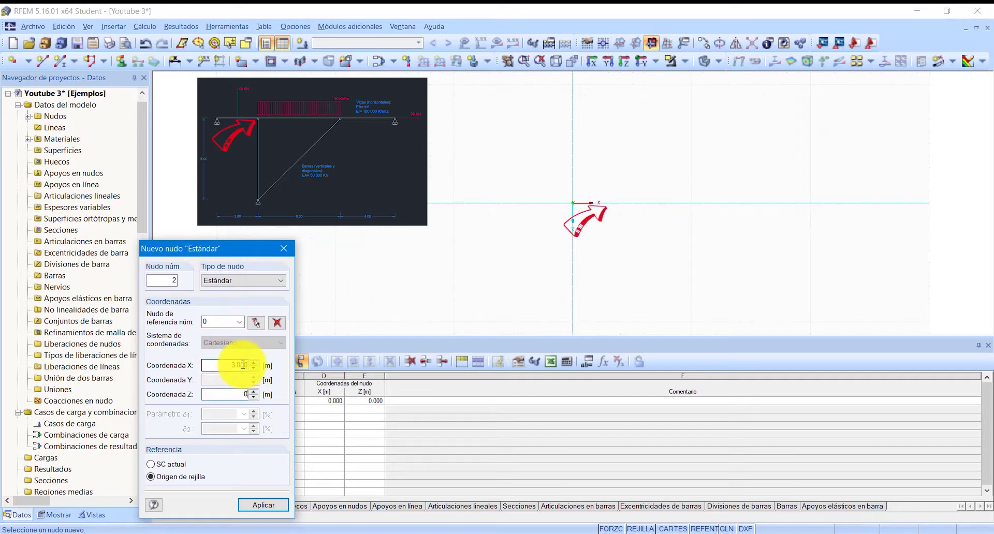
key(Return)
Add two more standard nodes along the beam axis at X 9 m and X 13 m, both with Z 0 m.
click(243, 365)
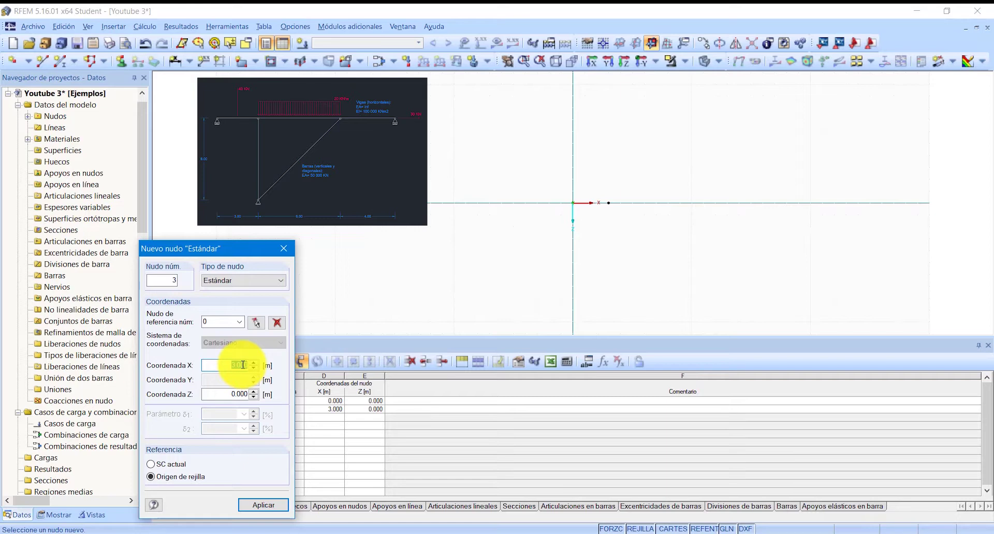
key(BackSpace)
text(9)
key(Return)
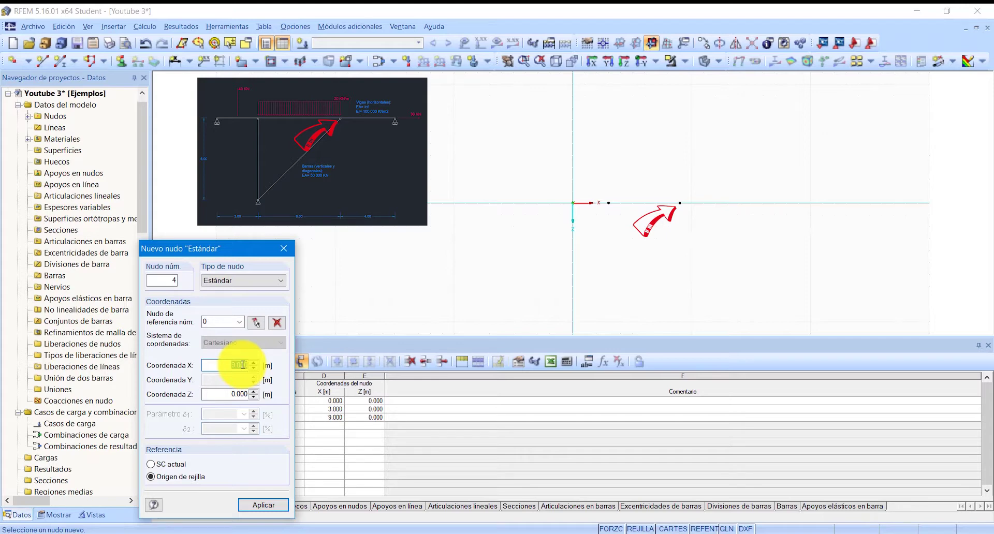
text(13)
key(Tab)
key(Return)
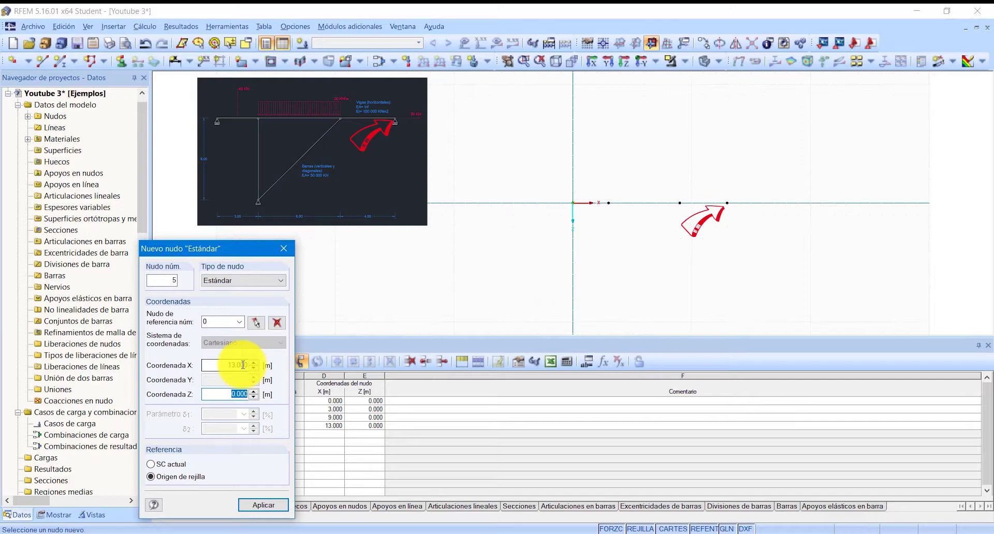
Add a standard node at X 3 m, Z 6 m for the base of the vertical bar and finish node entry.
click(243, 365)
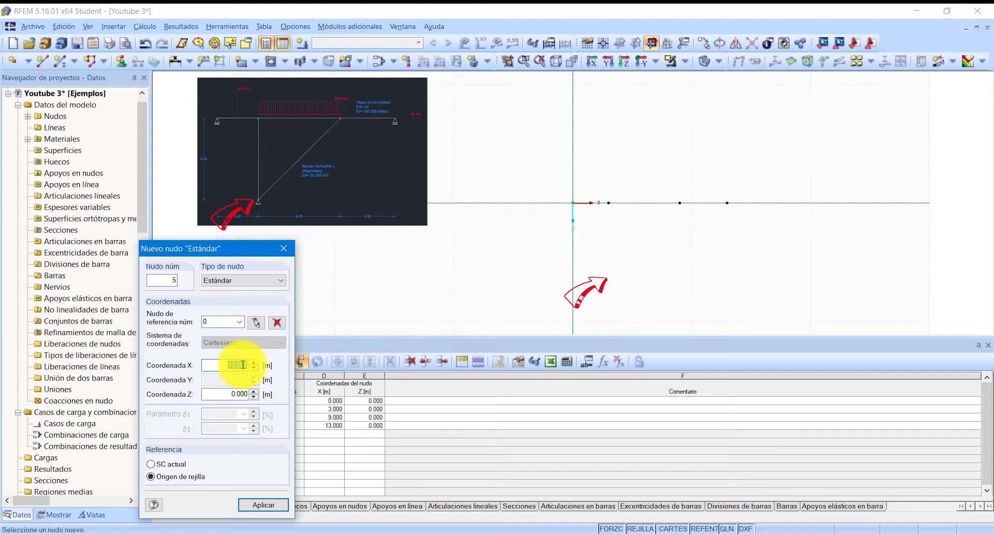
text(3)
key(Tab)
text(6)
key(Tab)
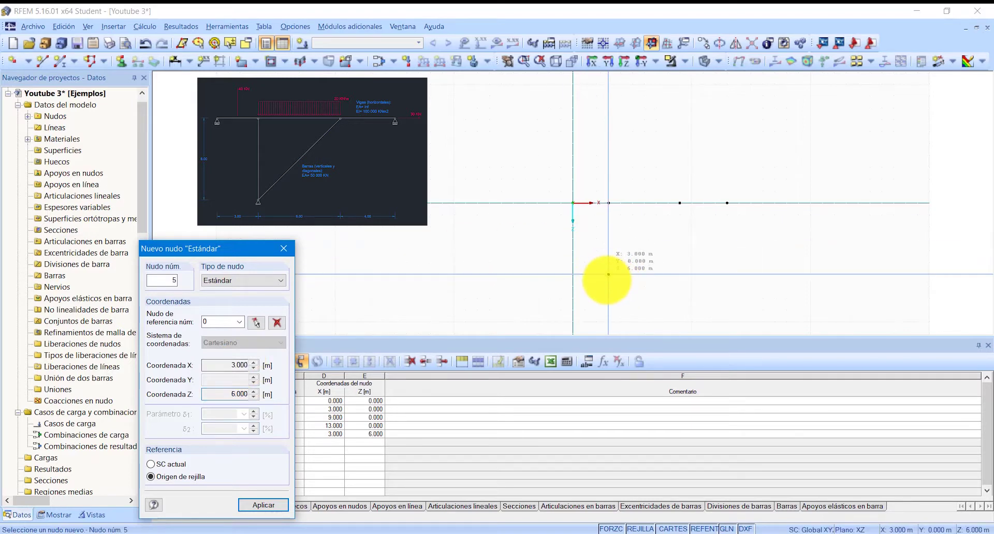
click(609, 274)
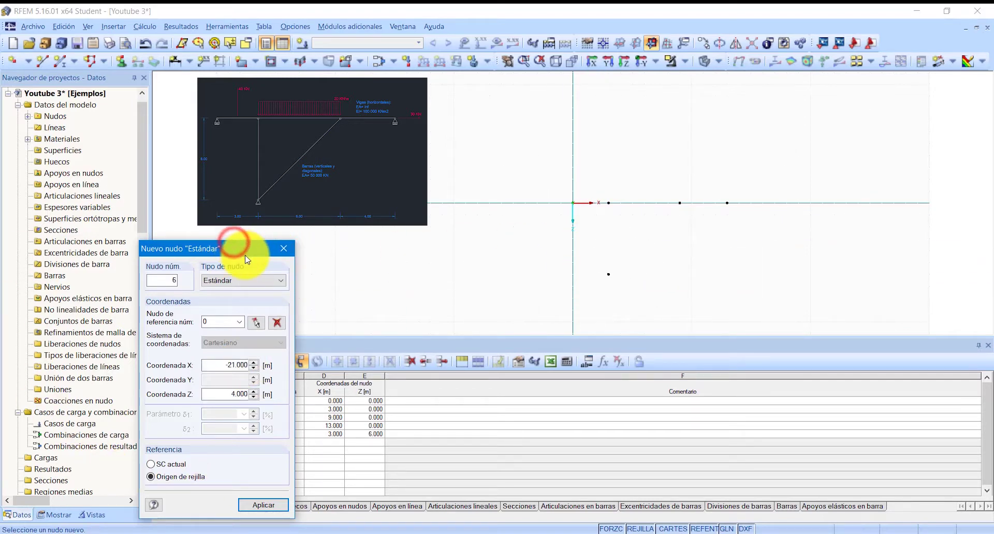
click(283, 254)
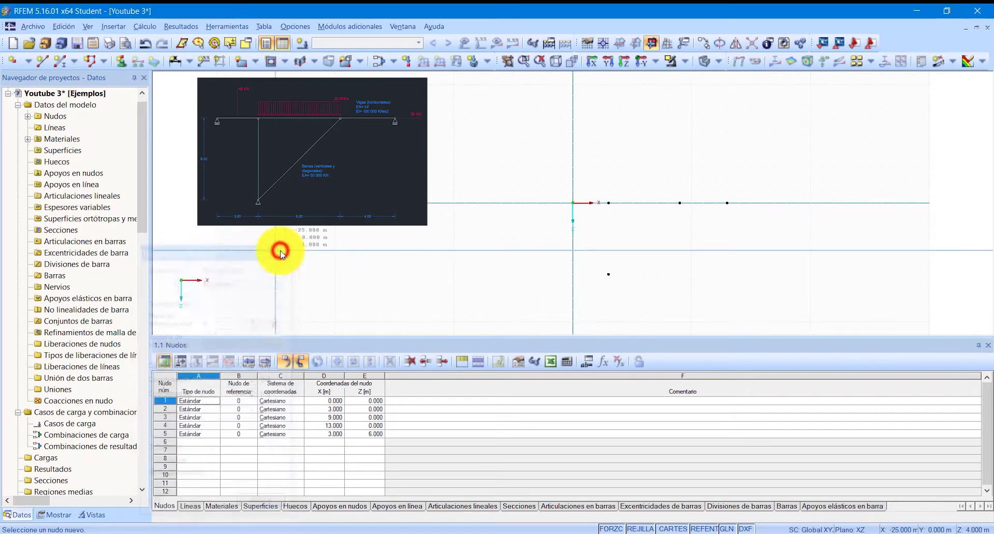
Draw the horizontal beam line from the origin node to the end node at X 13 m.
scroll(666, 207, up, 3)
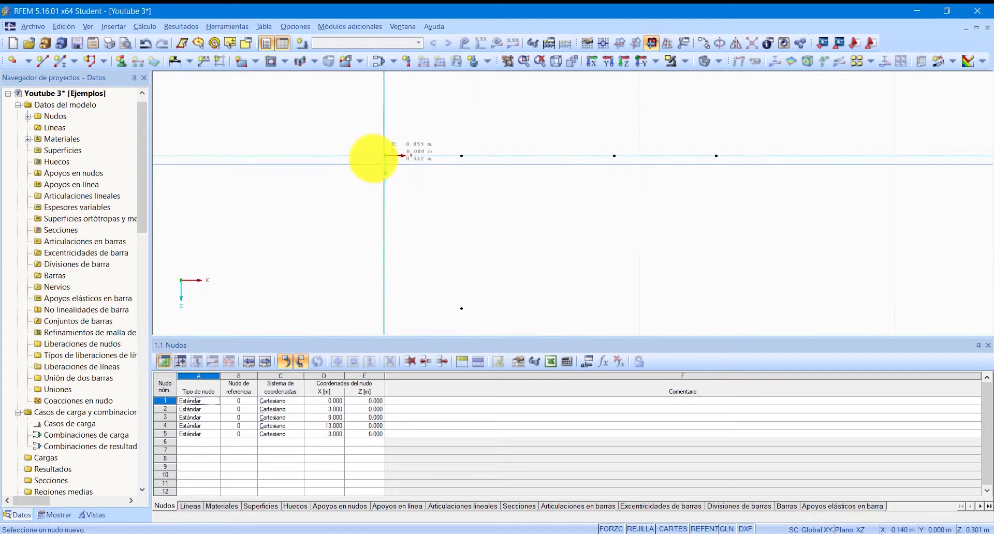
click(41, 65)
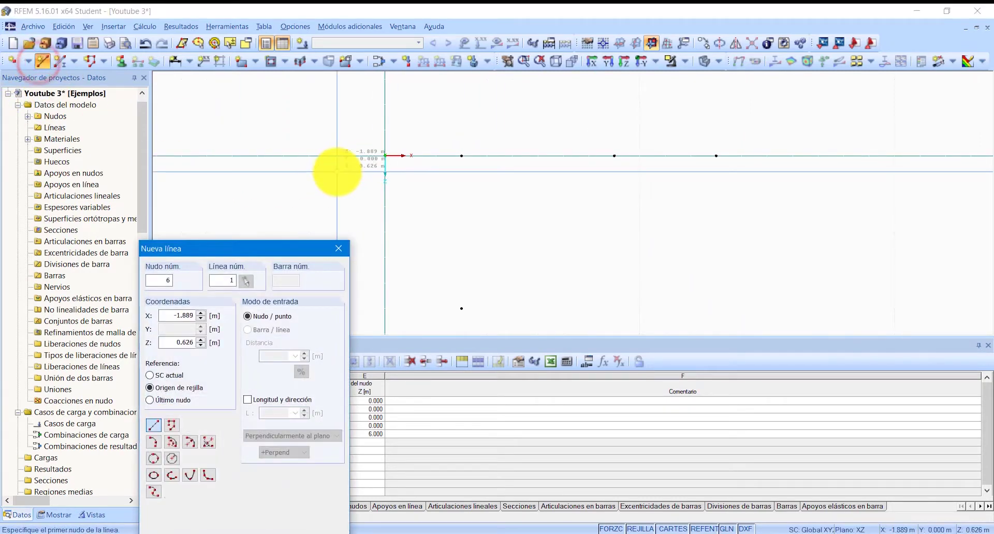
click(390, 156)
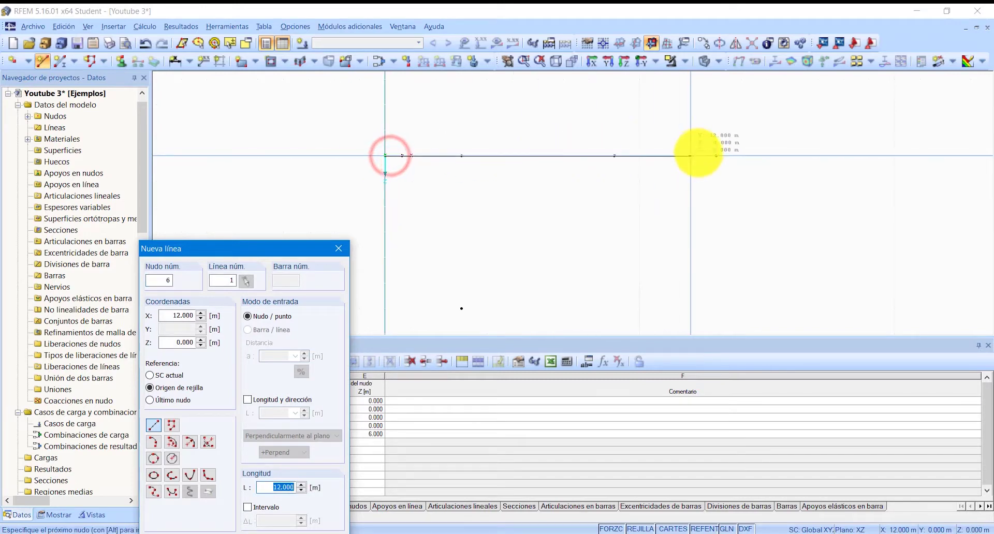
click(716, 156)
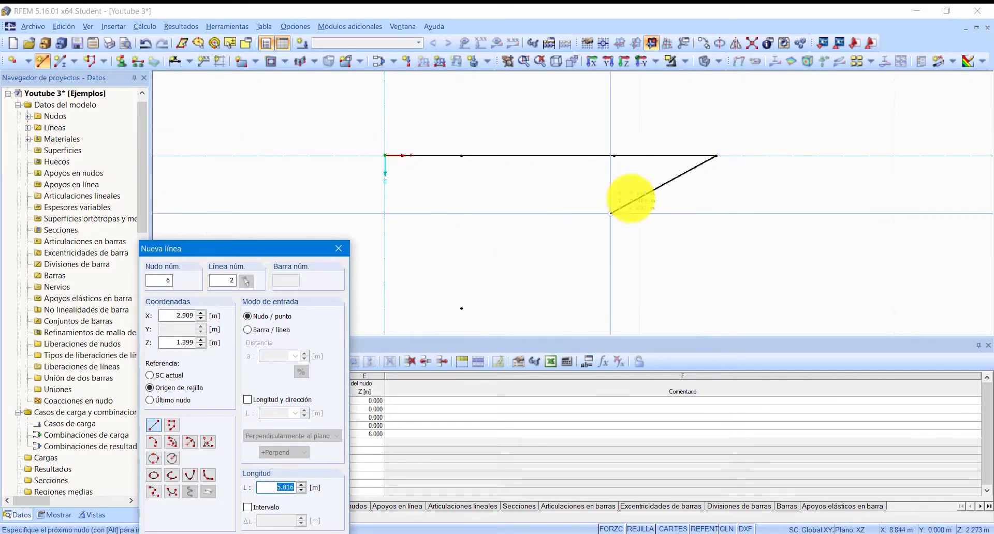
right_click(717, 184)
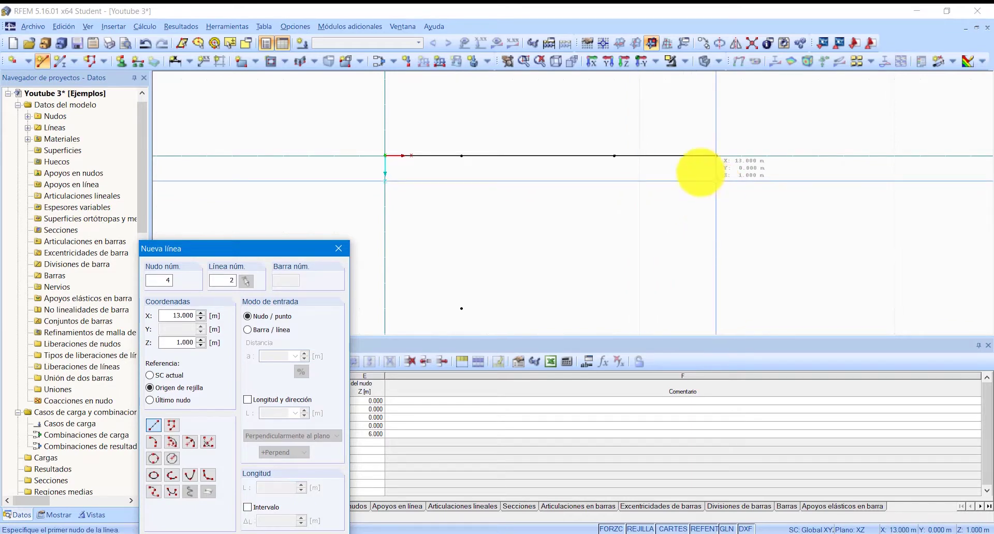
Draw lines from the lower node at Z 6 m to the beam nodes at X 3 m and X 9 m, forming the vertical and diagonal bars.
click(462, 309)
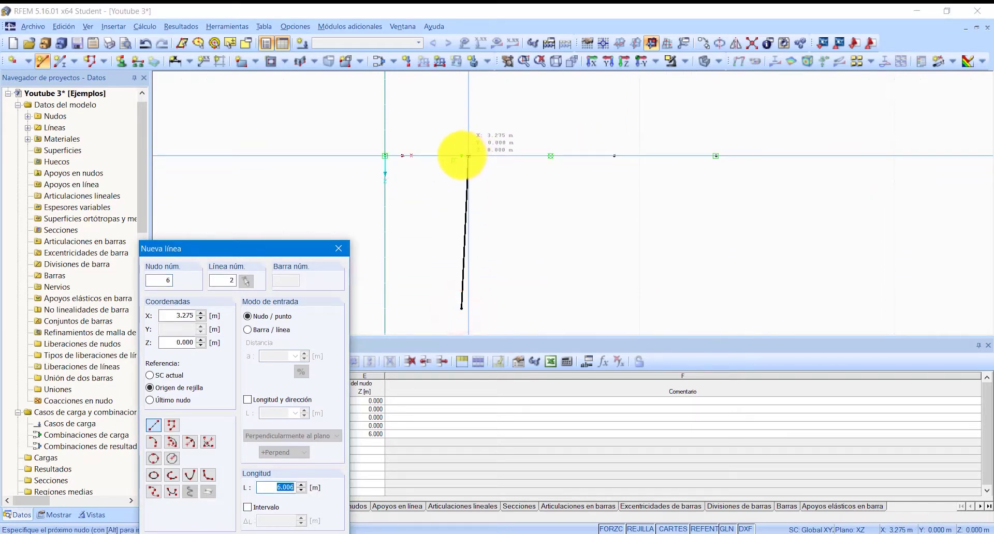
click(461, 156)
click(462, 309)
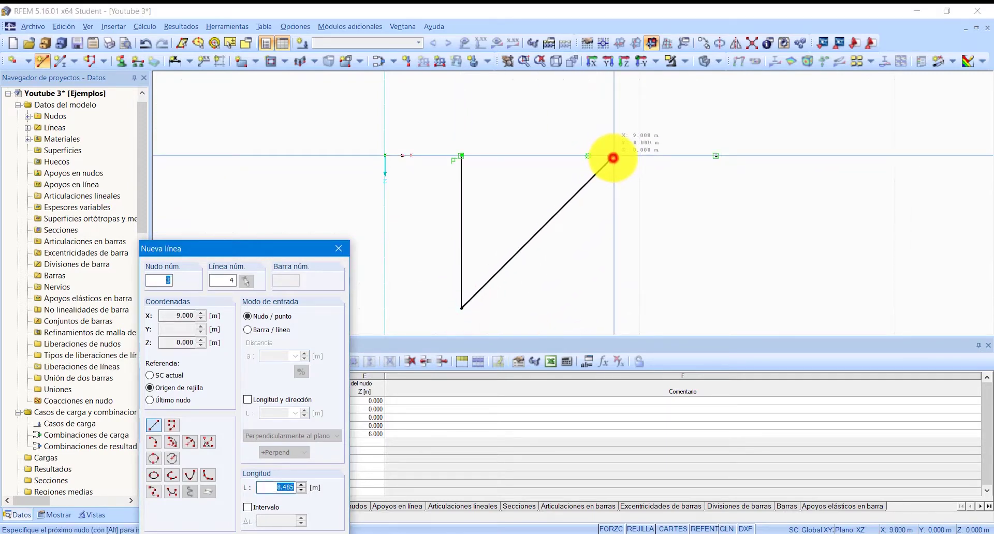
click(614, 156)
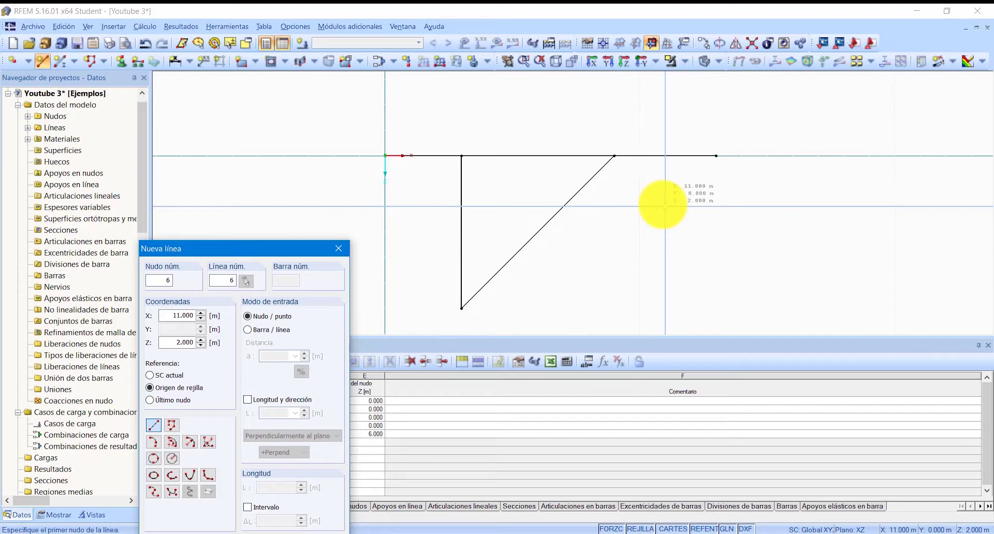
key(Escape)
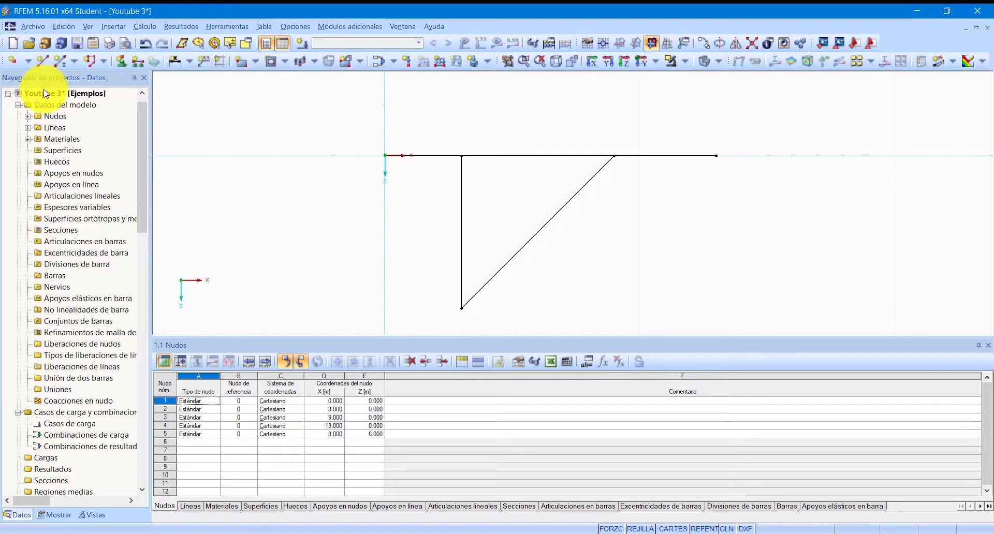
Assign an Articulado fijo nodal support to the lower node where the vertical and diagonal bars meet.
click(123, 63)
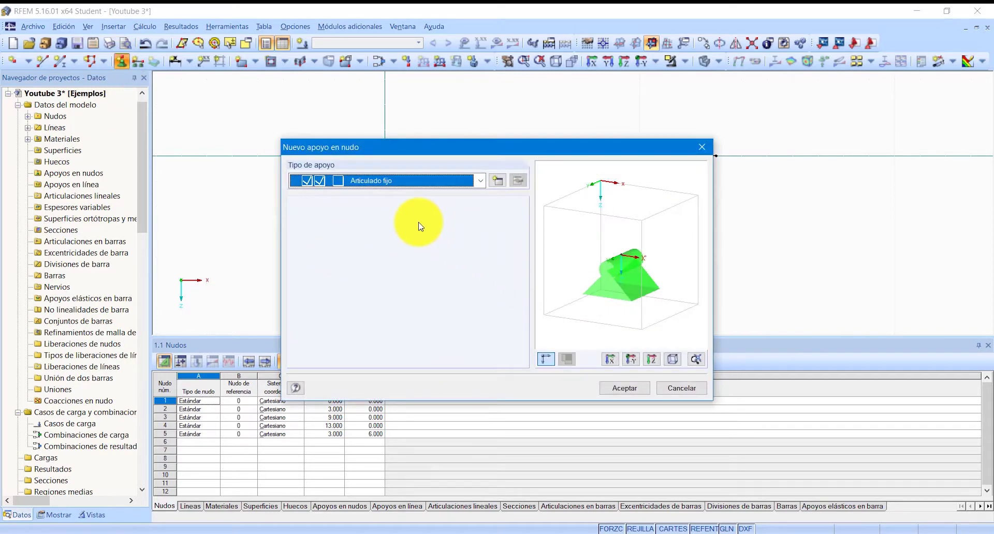
click(637, 390)
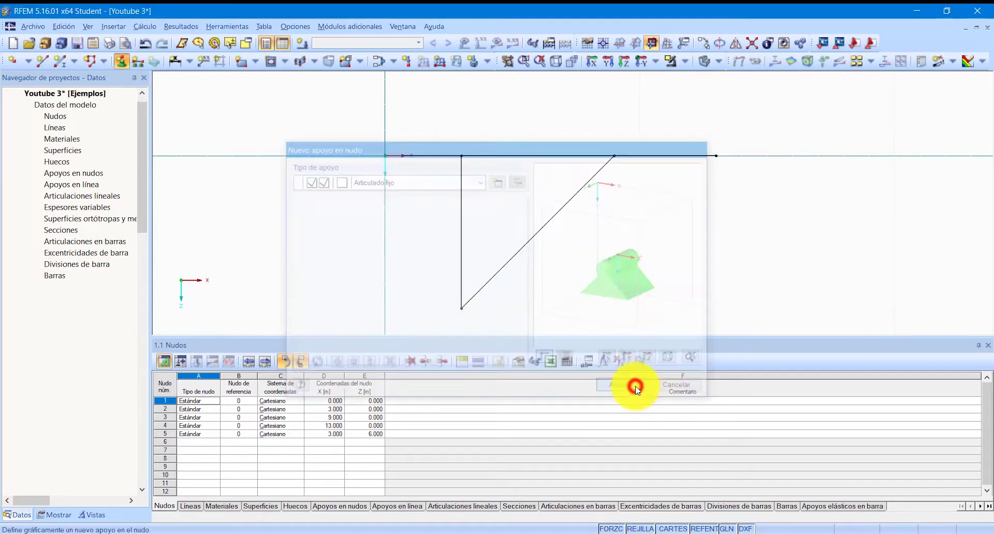
click(463, 310)
key(Escape)
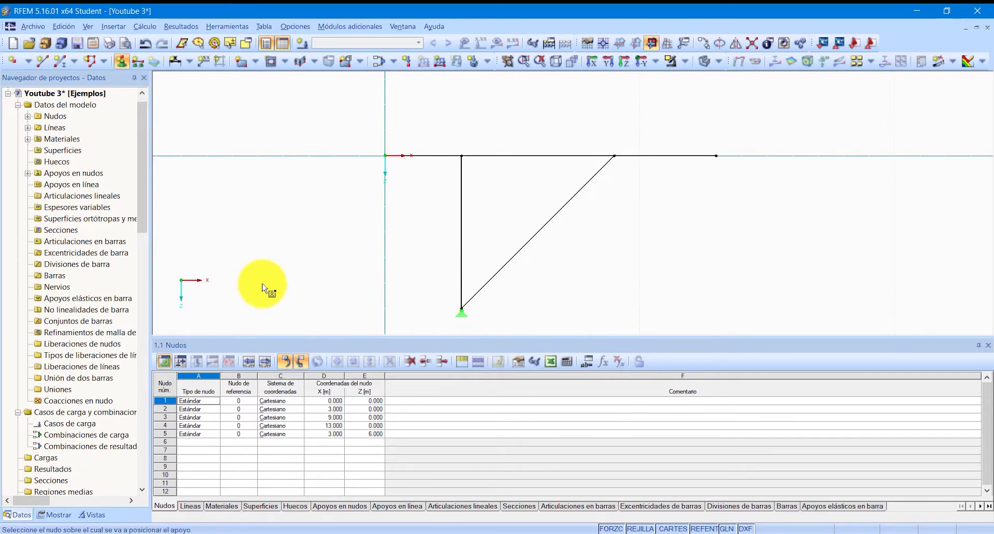
Assign Deslizamiento en X' nodal supports to both end nodes of the horizontal beam.
click(121, 61)
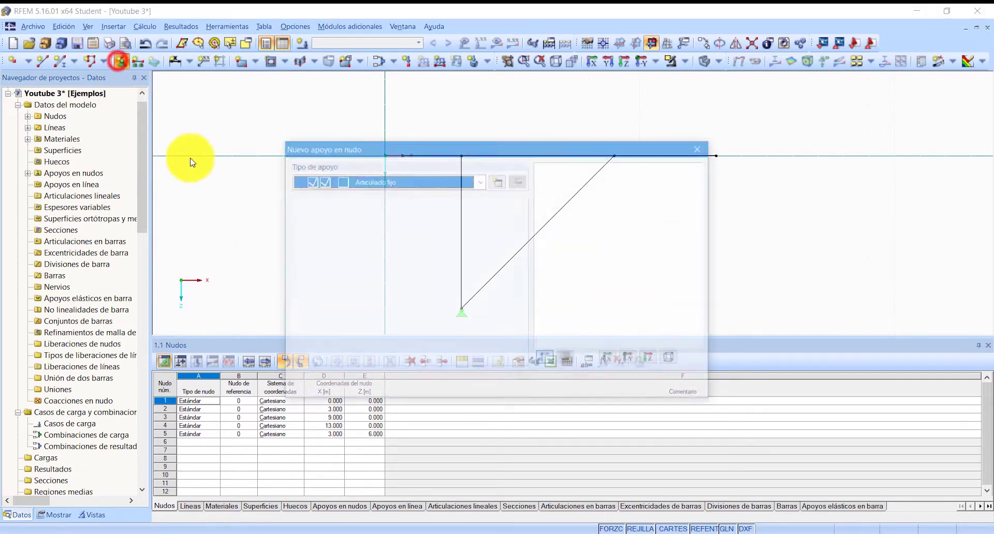
click(461, 180)
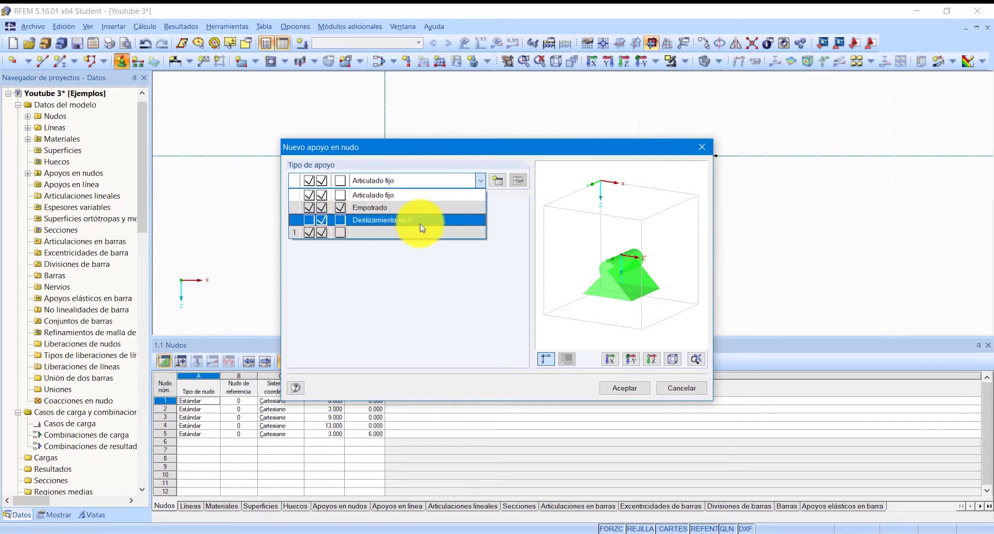
click(393, 221)
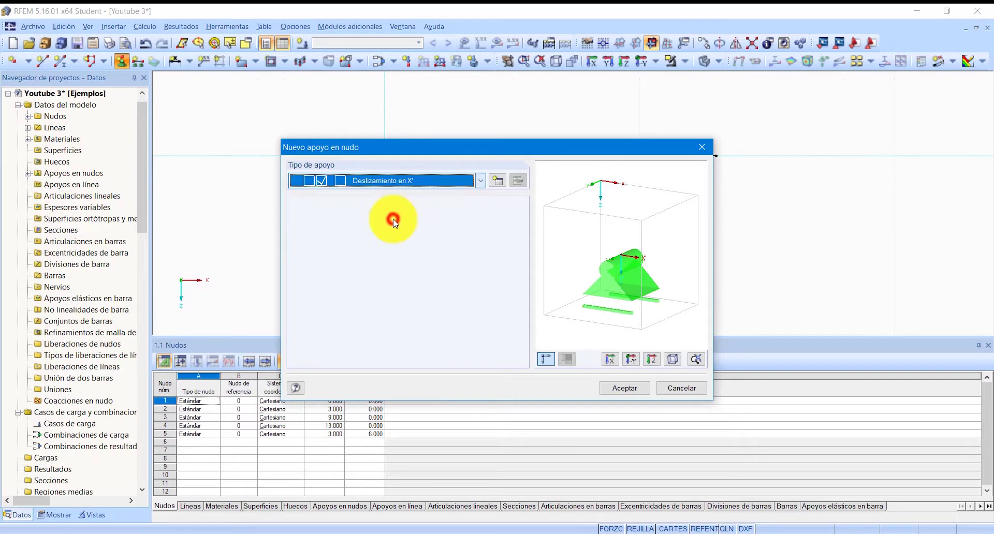
click(614, 388)
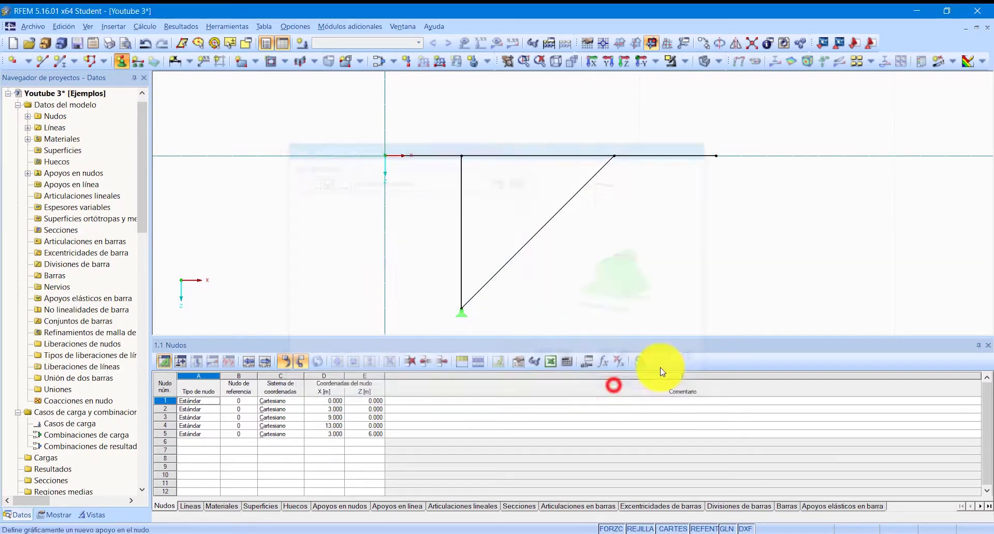
click(384, 155)
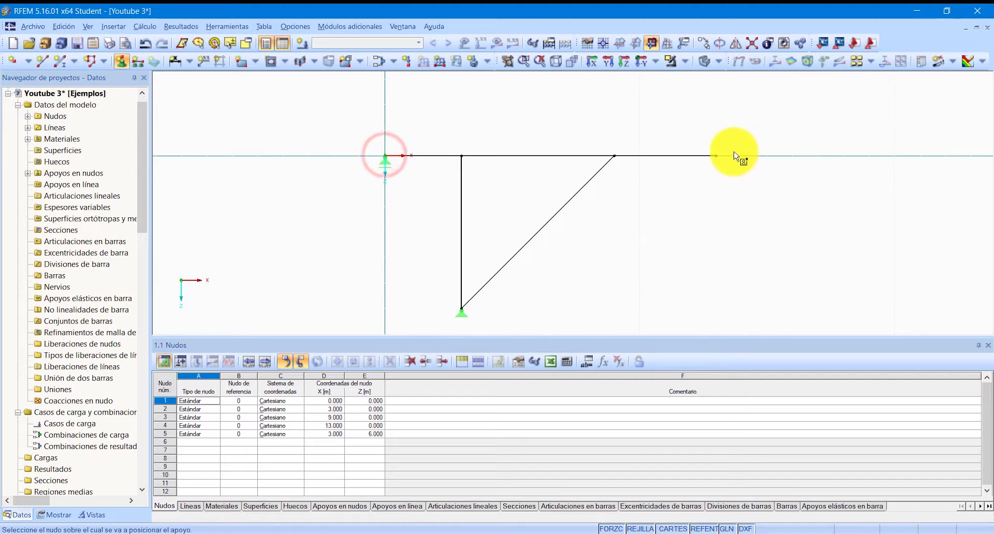
click(715, 154)
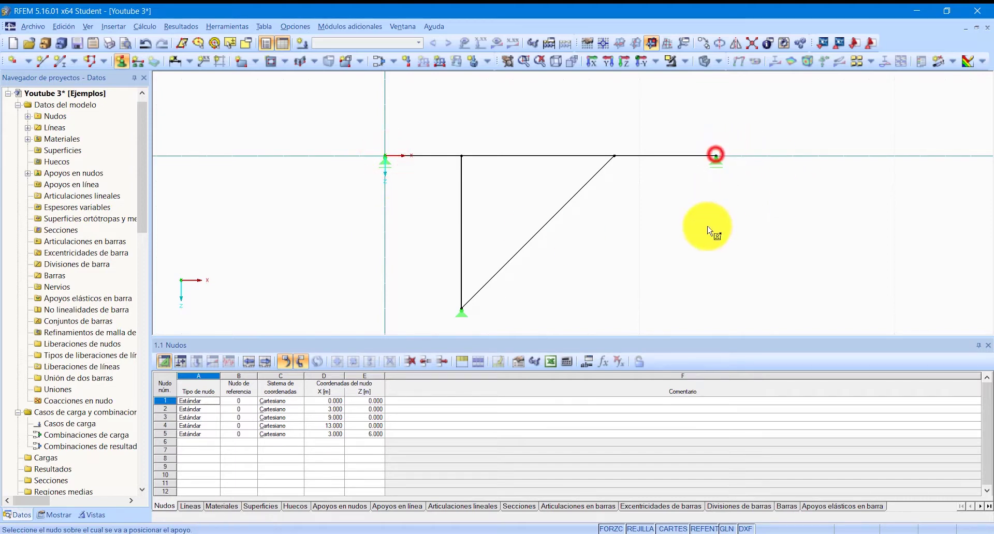
Start a new bar and set its type to Rigidez definible.
key(Escape)
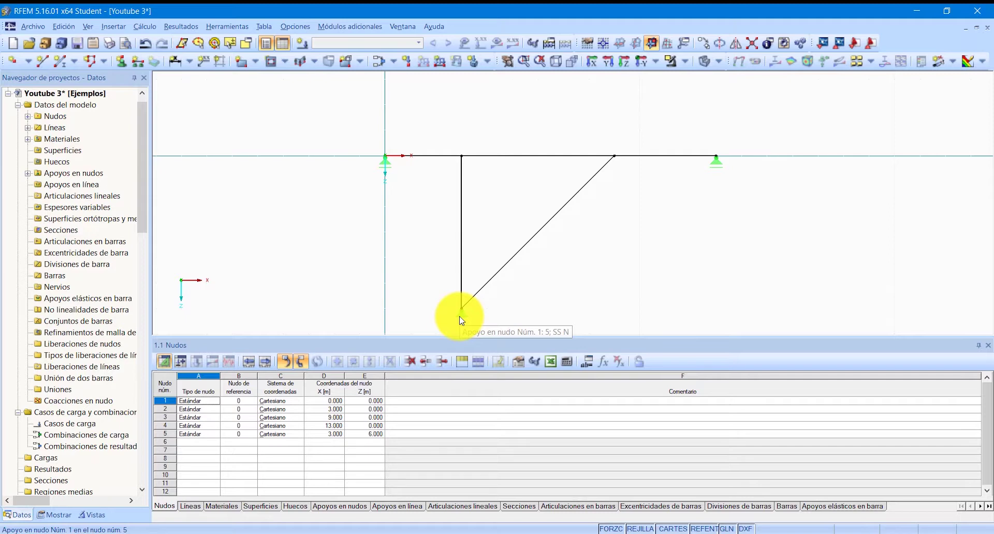
click(62, 62)
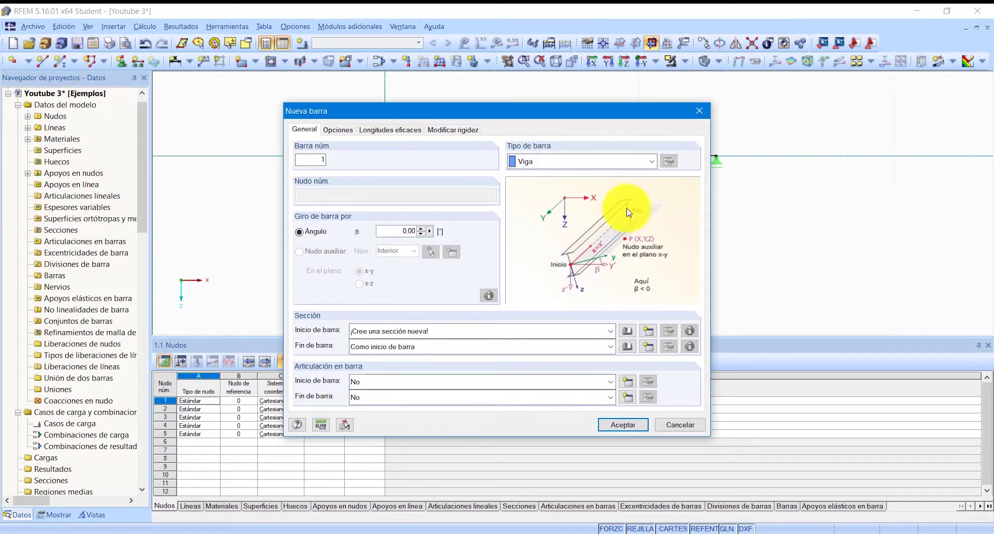
click(608, 162)
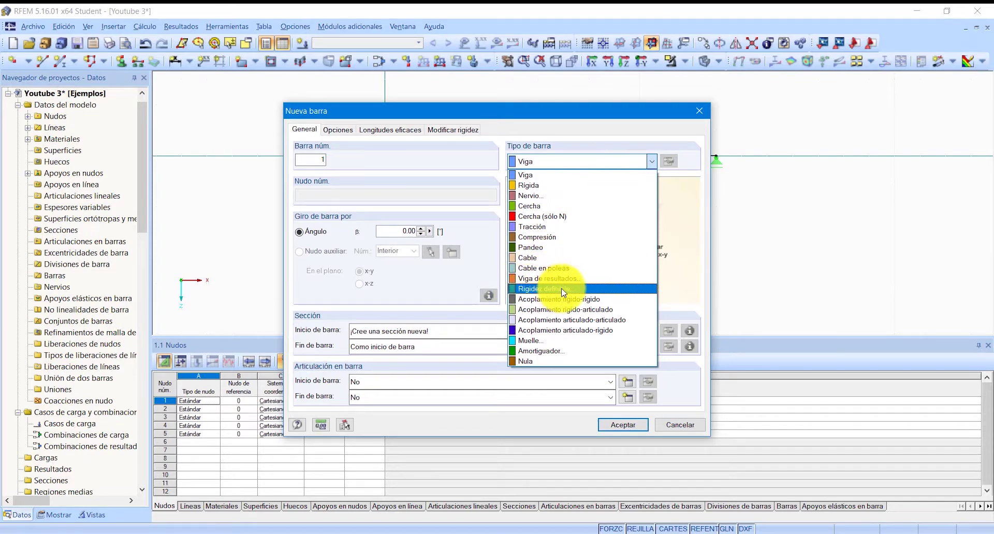
click(523, 290)
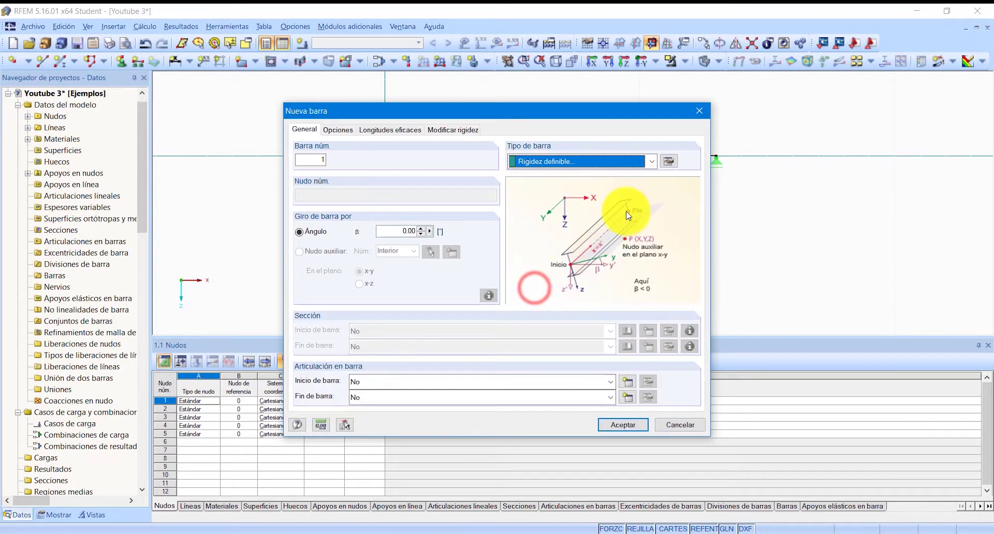
Set the new bar's bending stiffness EIy to 100000 kNm² and its axial stiffness EA to 100000000 kN.
click(668, 163)
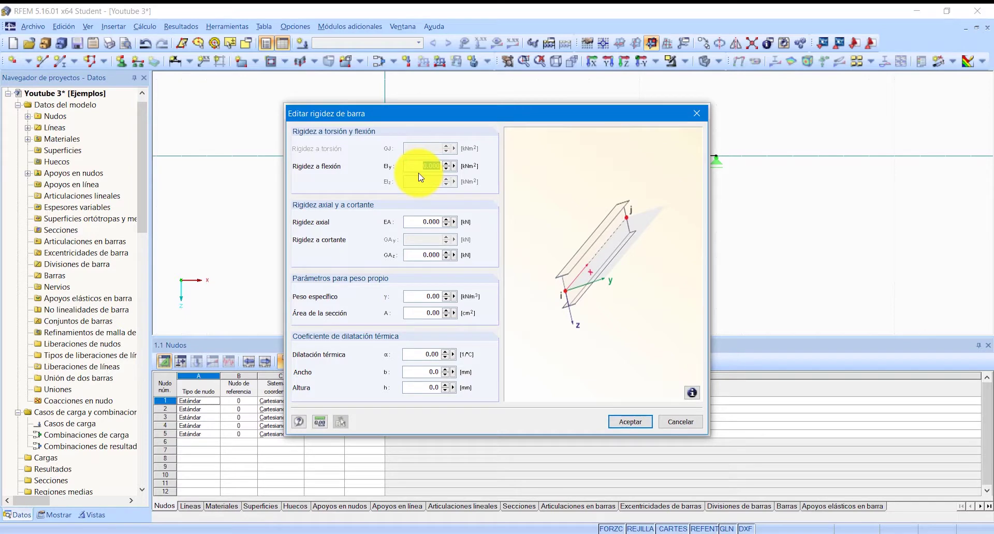
text(1)
key(Tab)
text(100000000)
key(Tab)
click(422, 223)
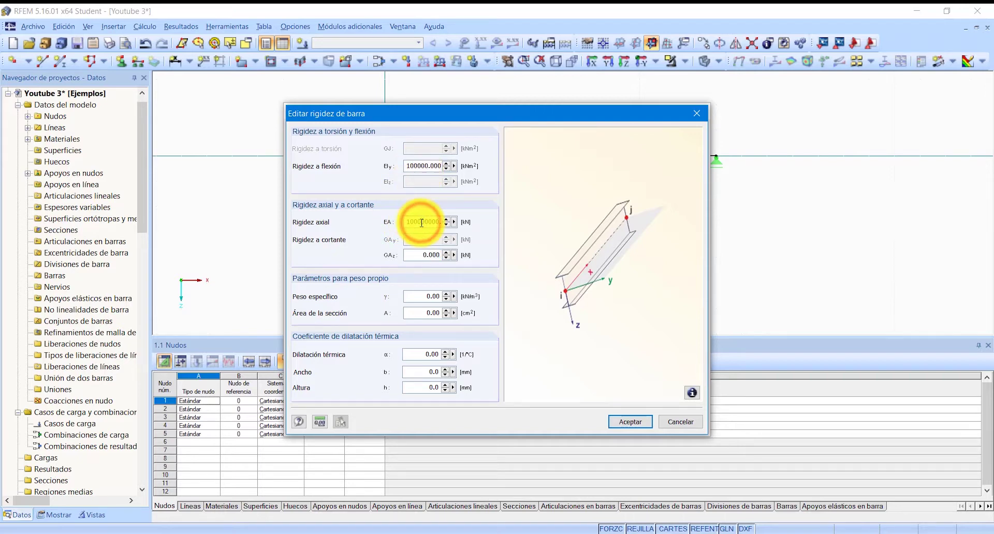
Set the bar's shear stiffness GAz to 10000000 kN and accept the stiffness definition.
click(421, 256)
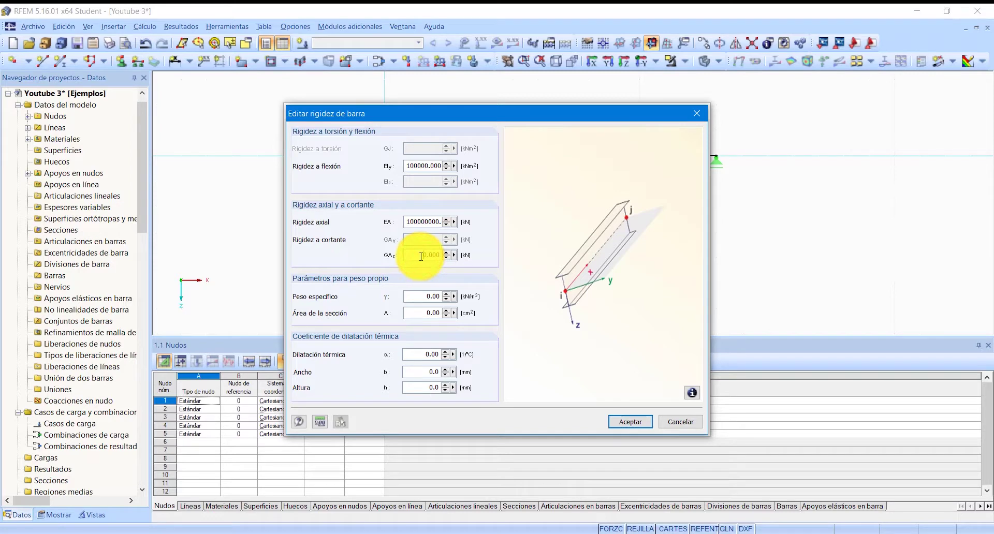
click(435, 259)
double_click(436, 259)
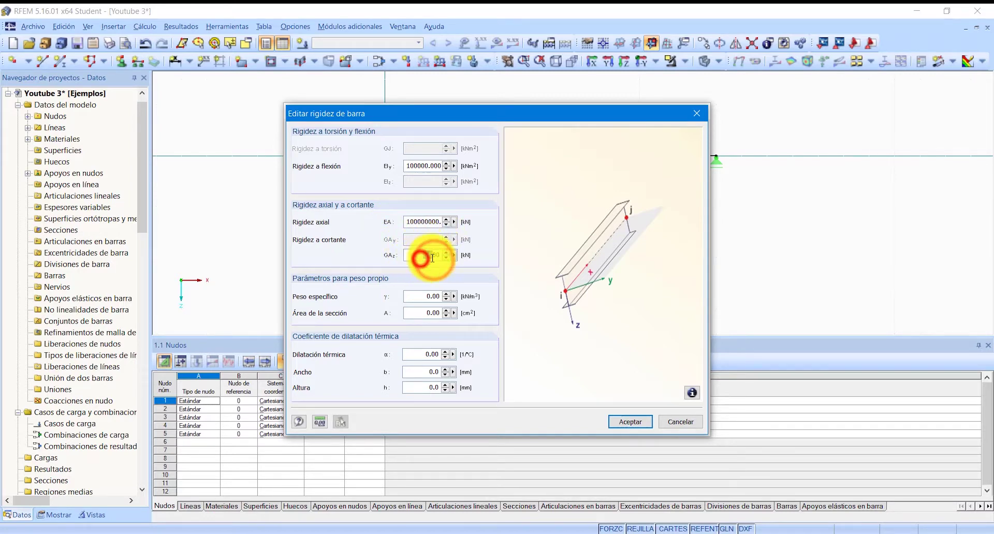
drag(436, 257, 445, 260)
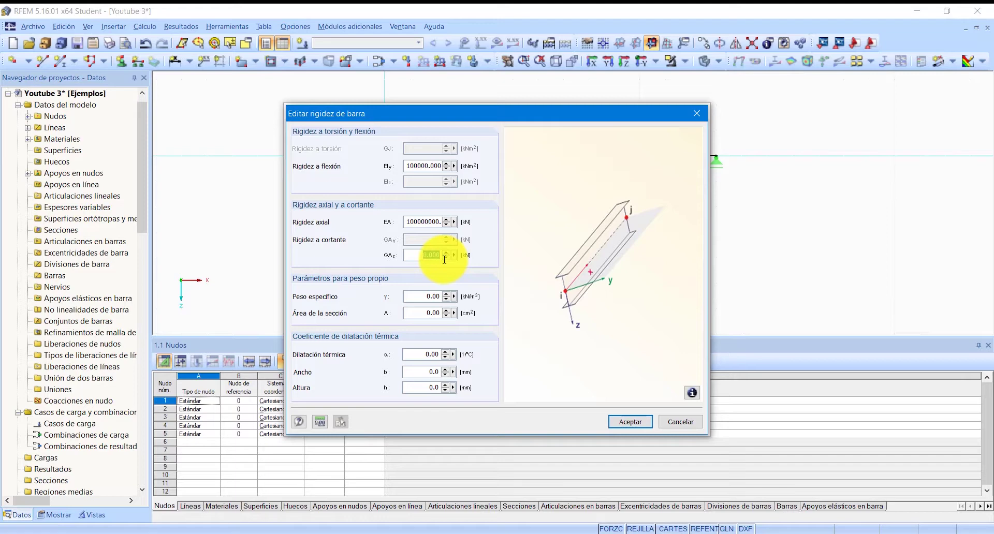
text(10)
text(000000)
key(Tab)
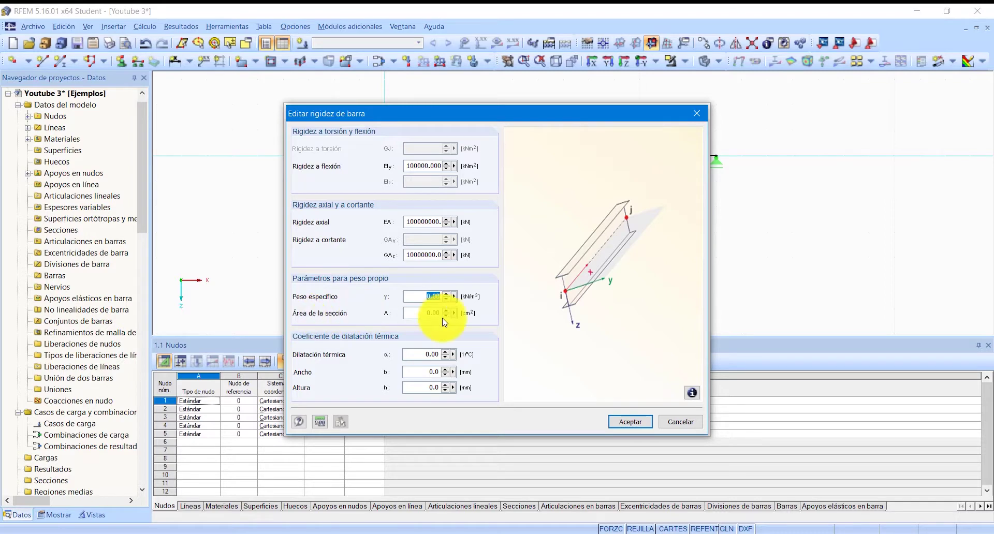
click(420, 312)
click(421, 355)
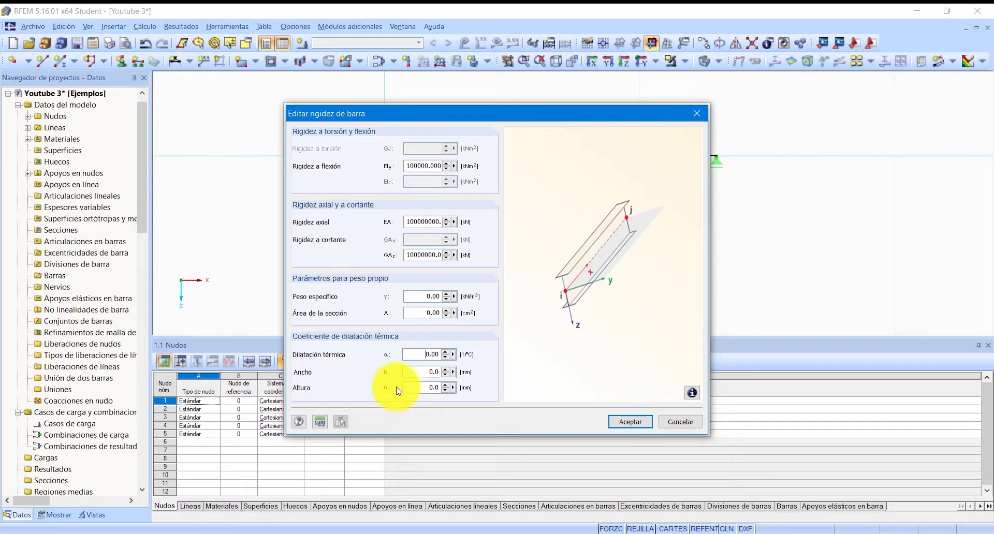
click(631, 423)
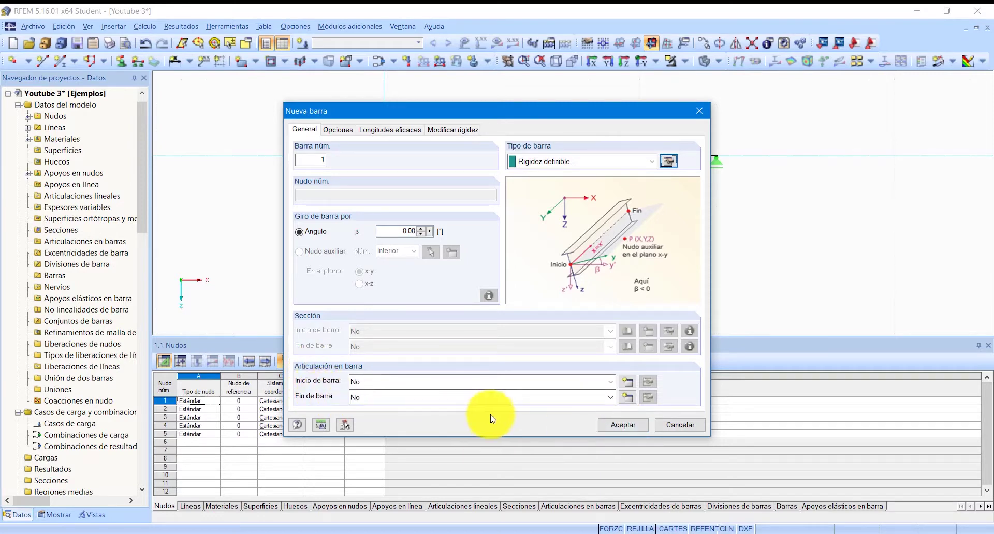
Place the Rigidez definible bar along the horizontal beam, from the origin node to the node at X 13 m.
click(632, 428)
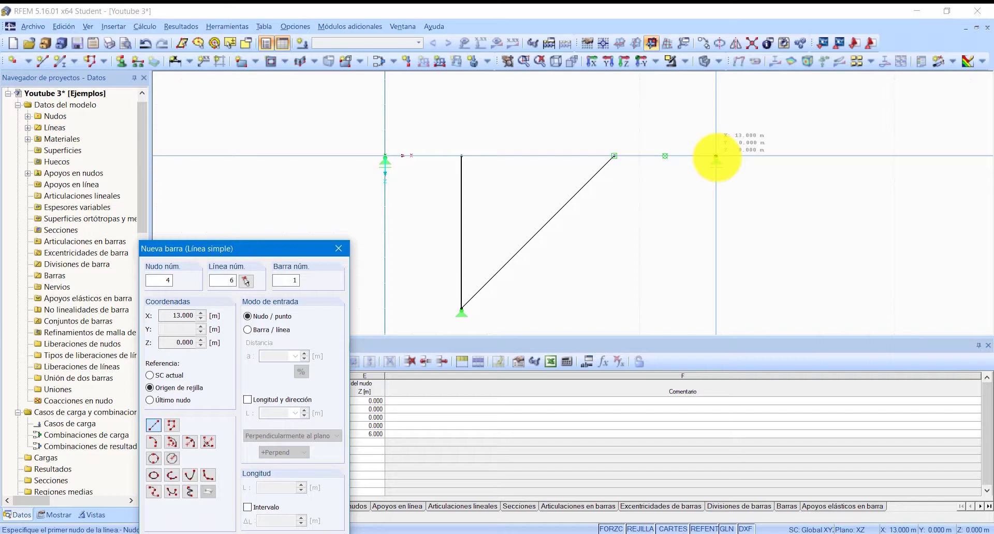
click(386, 155)
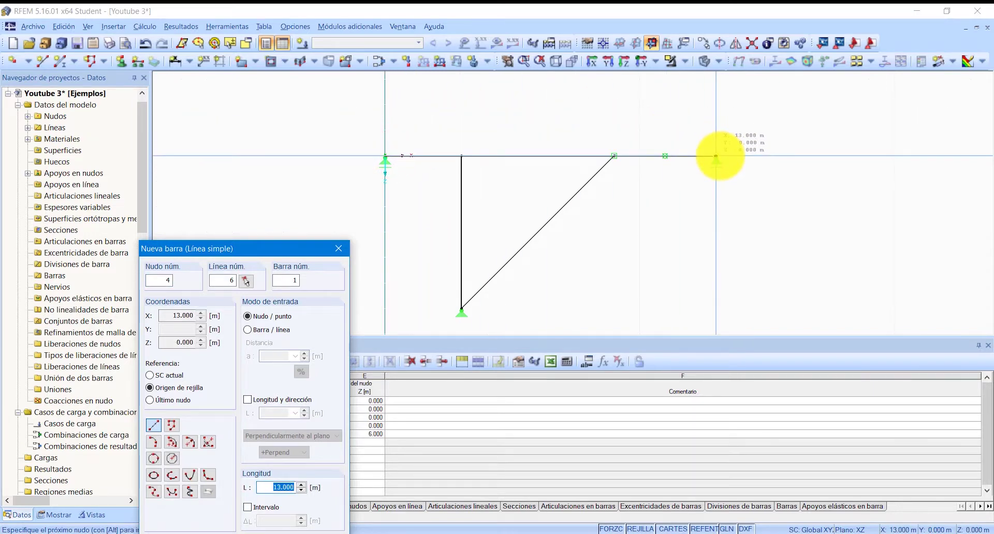
click(716, 155)
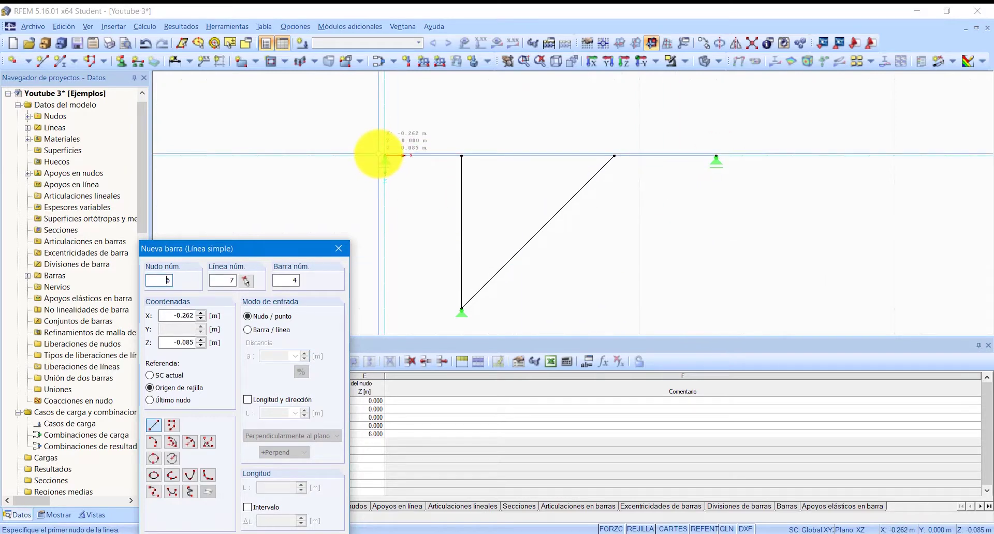
key(Escape)
Examine how the horizontal beam is split into bars and whether the vertical and diagonal lines meet it at nodes.
click(439, 156)
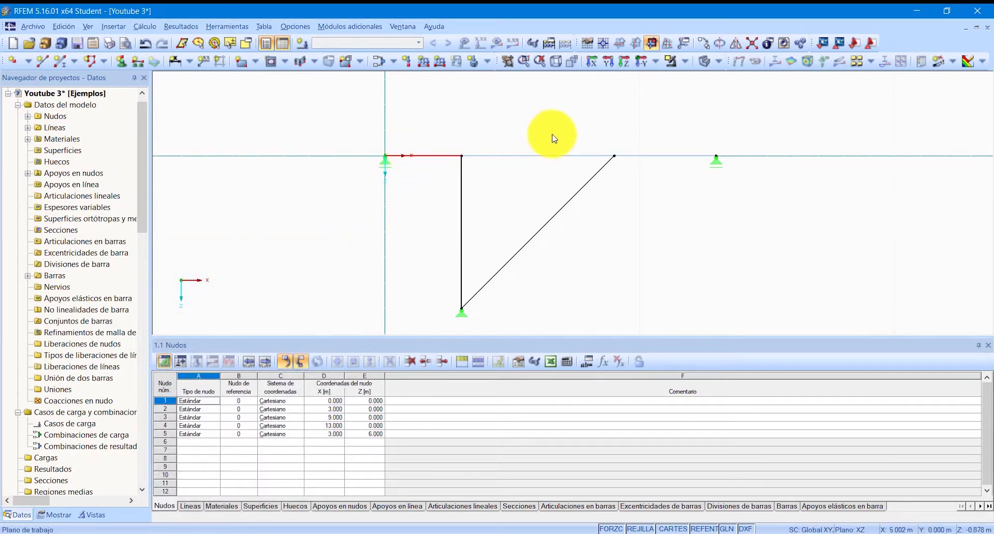
click(427, 169)
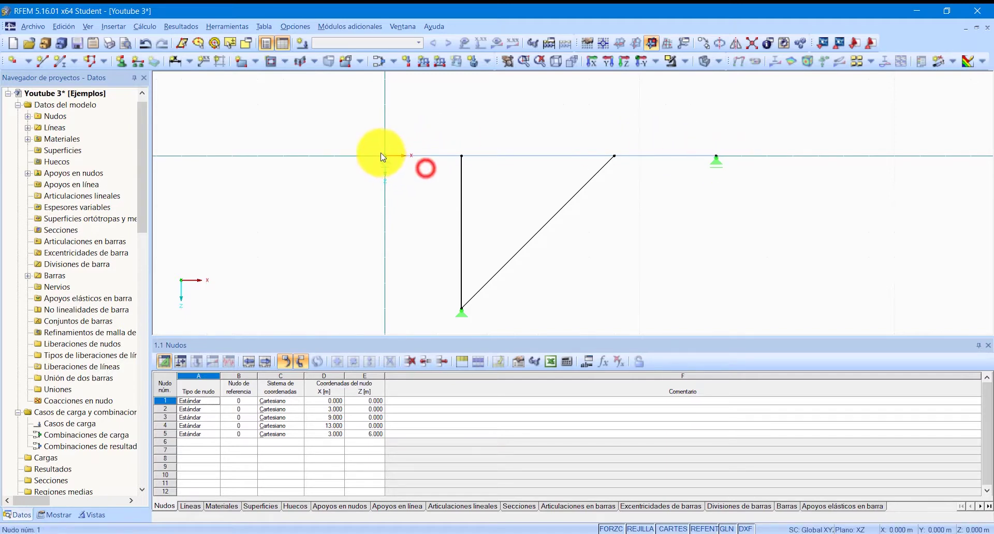
click(448, 155)
click(498, 156)
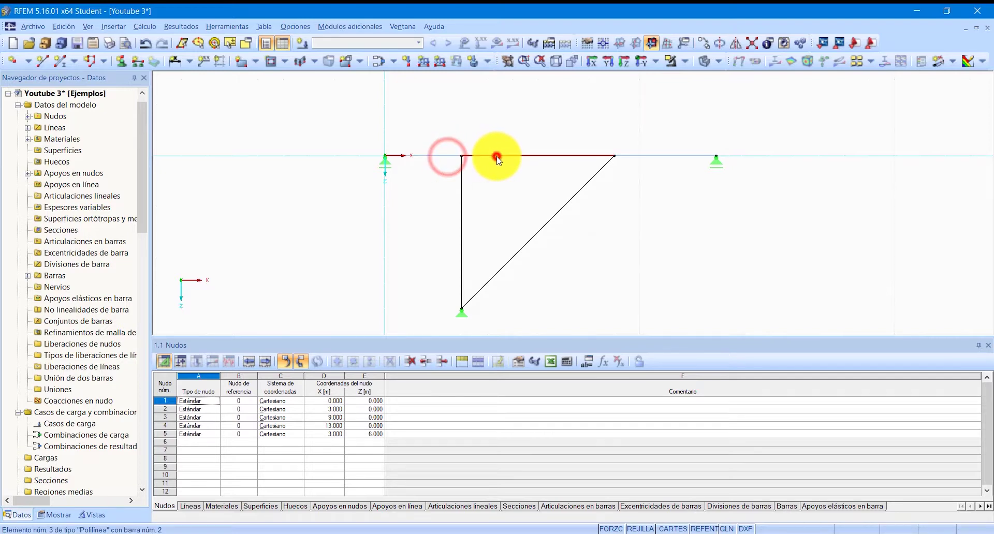
click(455, 157)
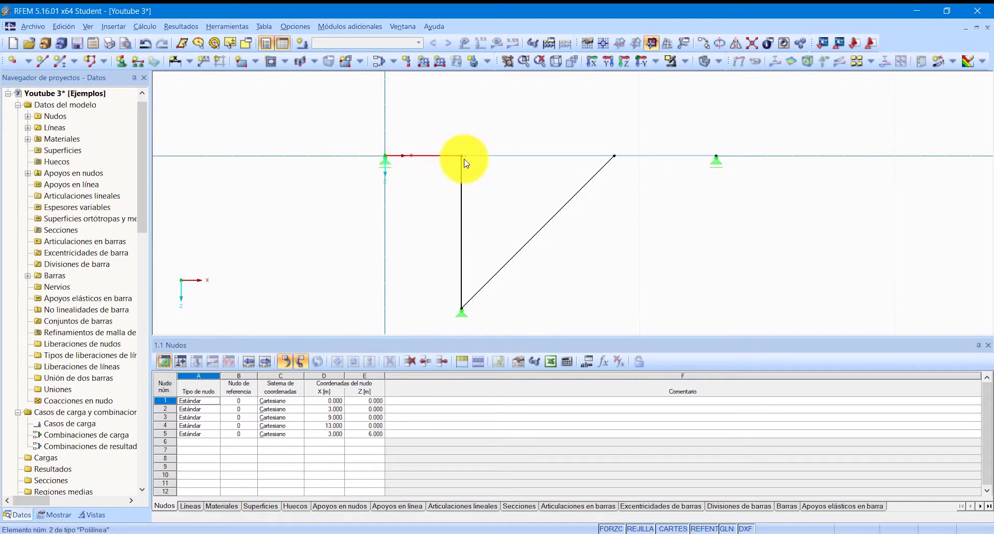
click(465, 160)
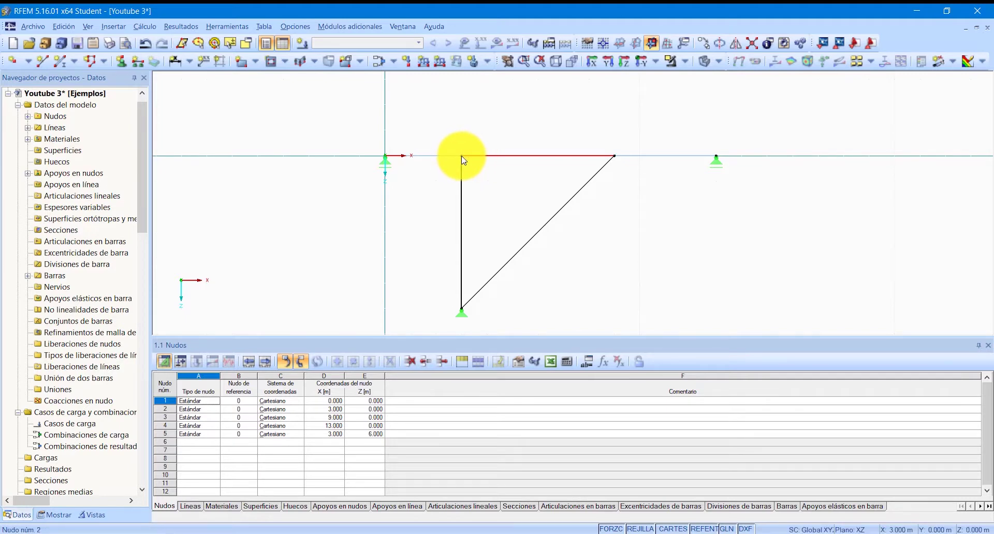
click(451, 156)
click(477, 156)
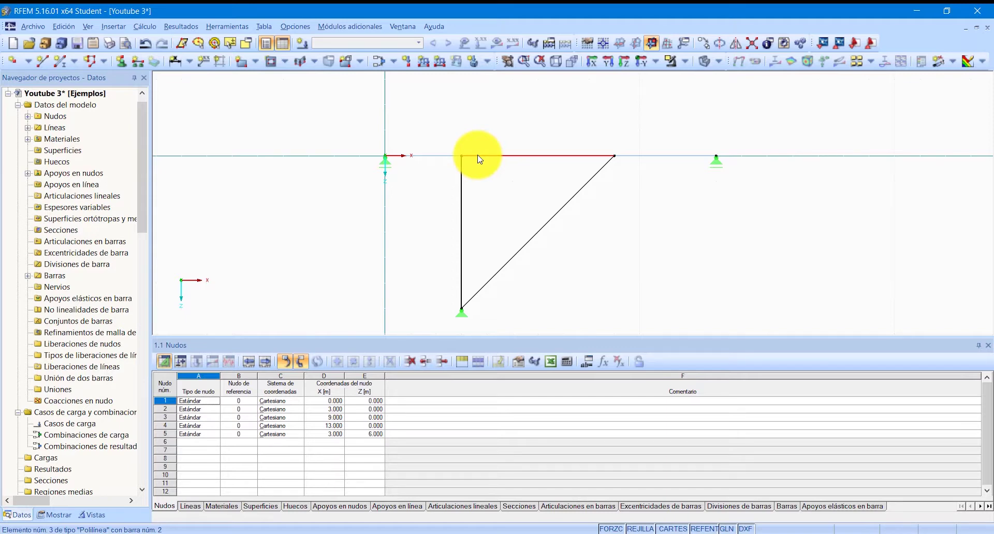
click(484, 201)
drag(589, 239, 453, 215)
click(635, 239)
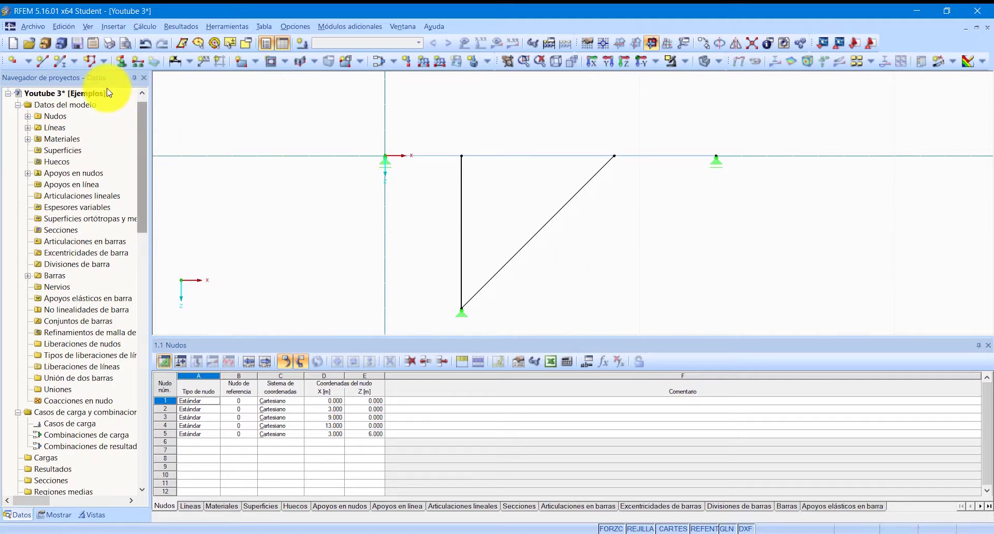
Start another new bar for the vertical and diagonal lines, using the Rigidez definible type.
click(61, 63)
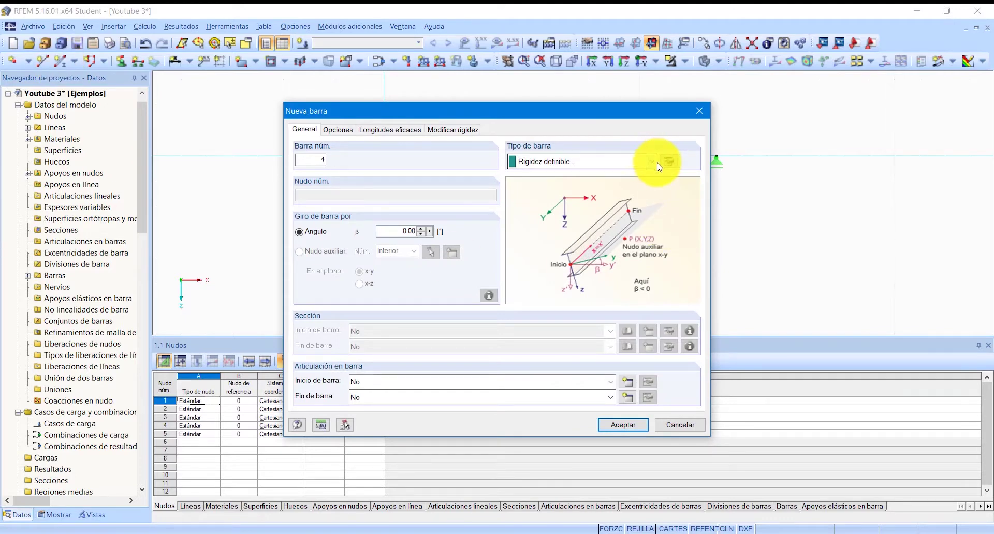
click(587, 163)
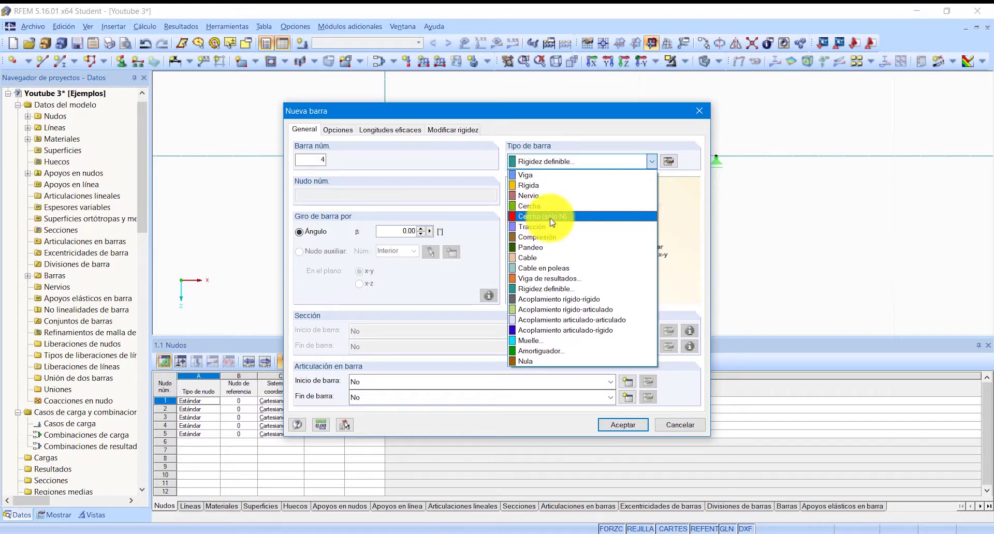
click(558, 291)
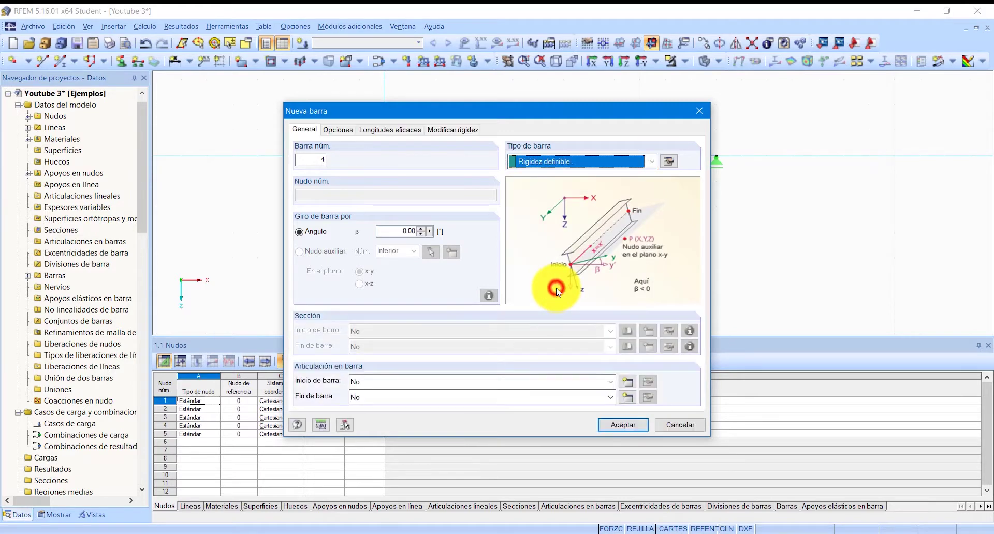
Define this bar's stiffness with EIy 100 kNm², EA 50000 kN and GAz 100 kN.
click(668, 161)
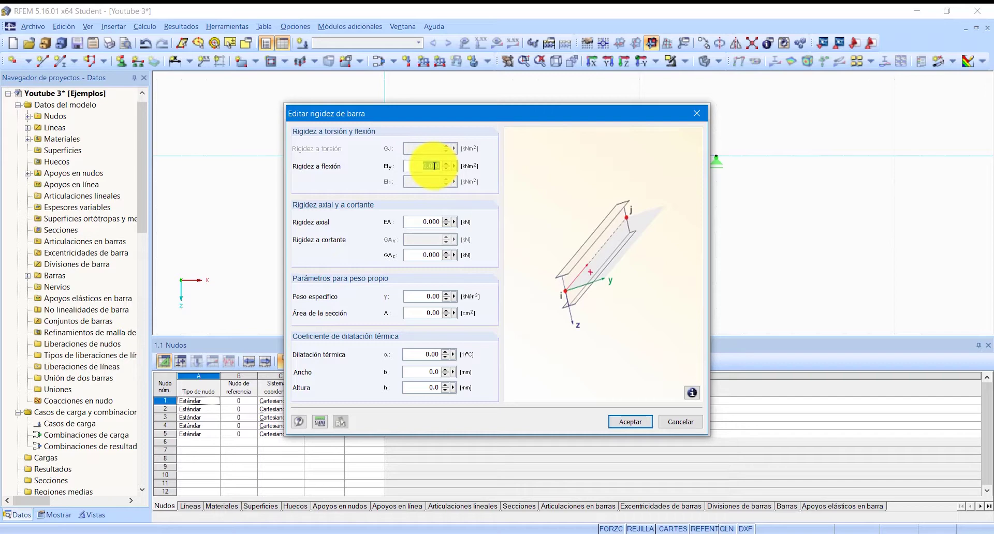
key(BackSpace)
text(100)
key(Tab)
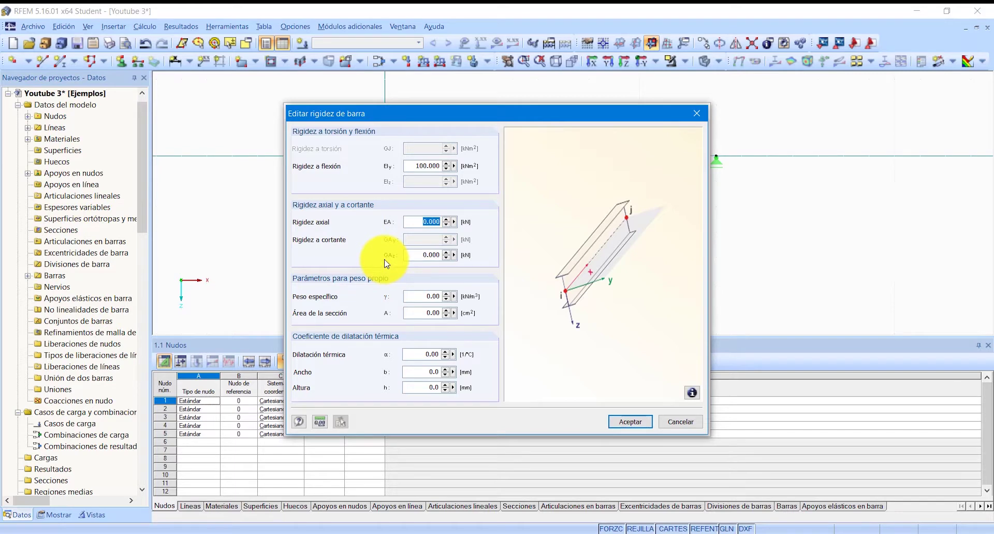
text(5)
key(Tab)
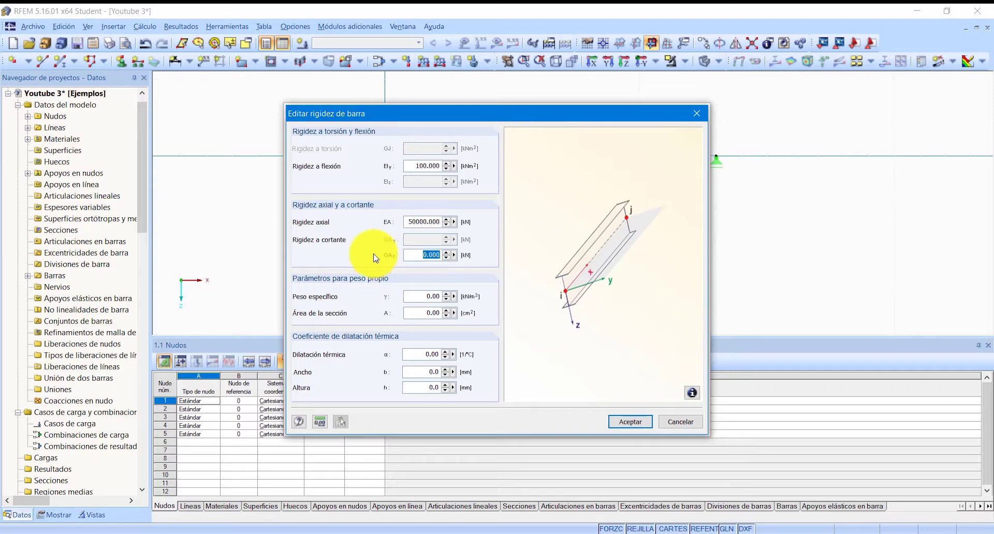
text(1)
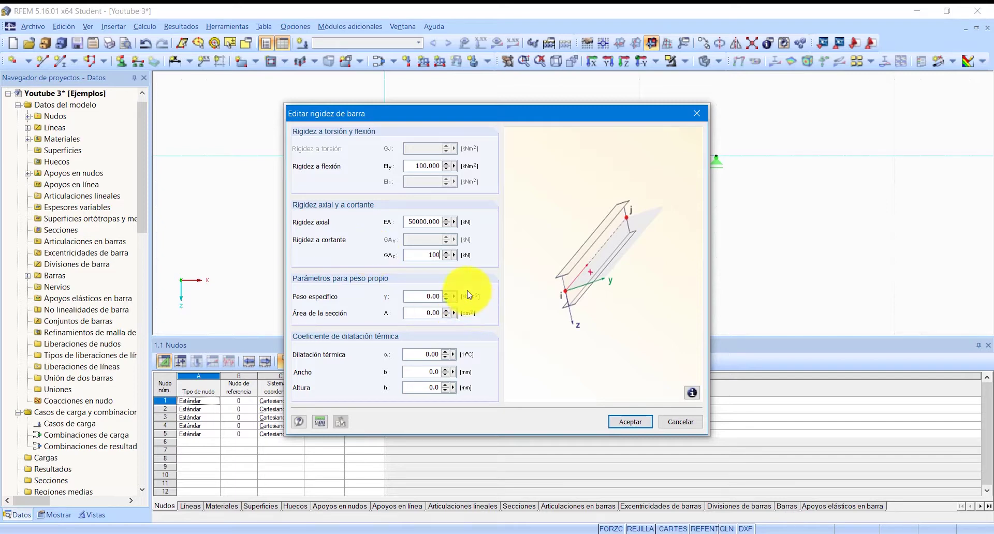
click(432, 268)
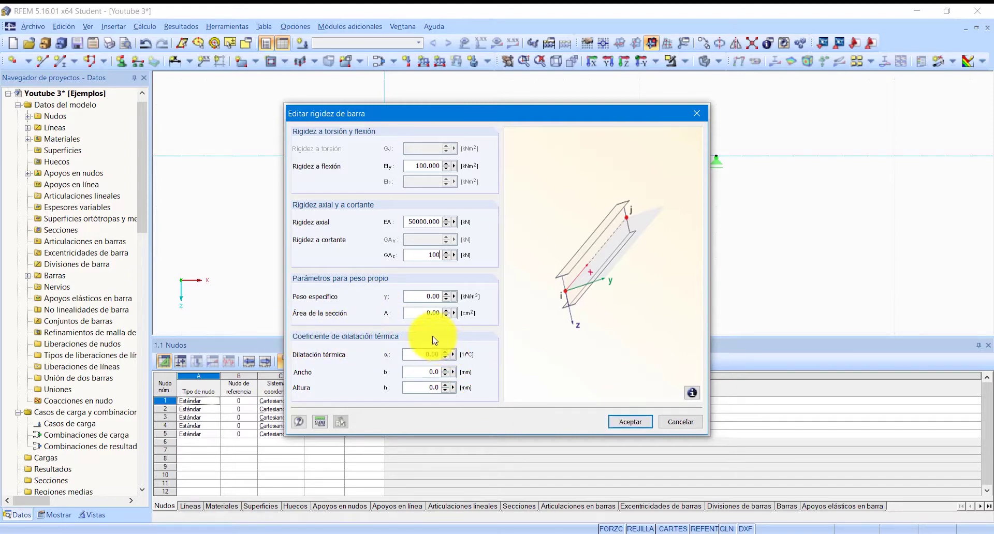
click(638, 426)
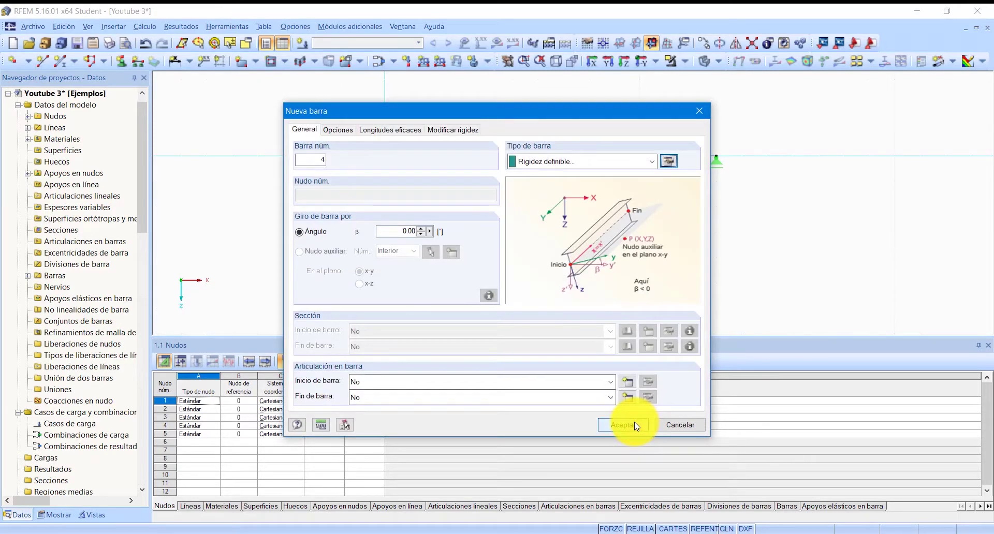
Create a new hinge for the bar's start in local axes, releasing only rotation φy with a spring constant of 0.000 kNm/rad.
click(373, 382)
click(295, 382)
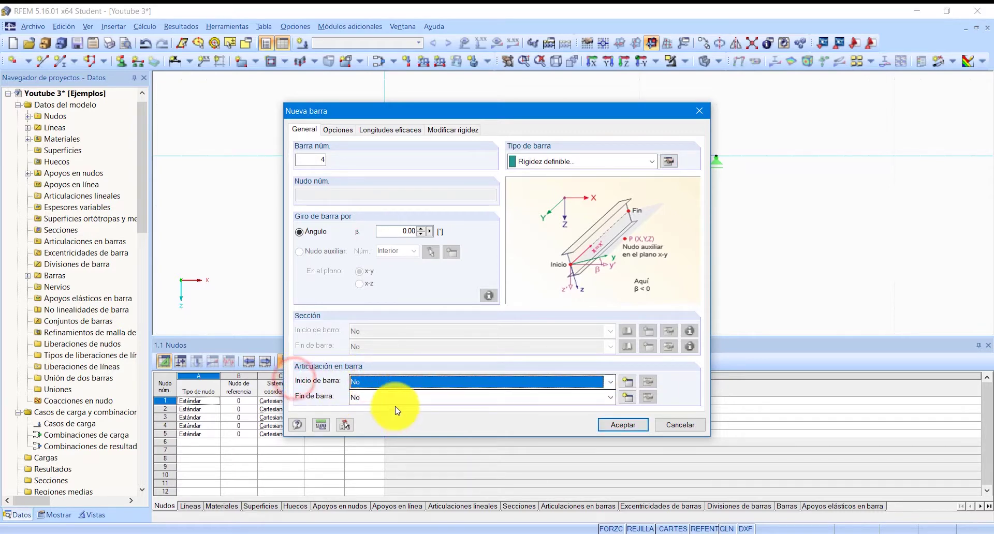
click(629, 383)
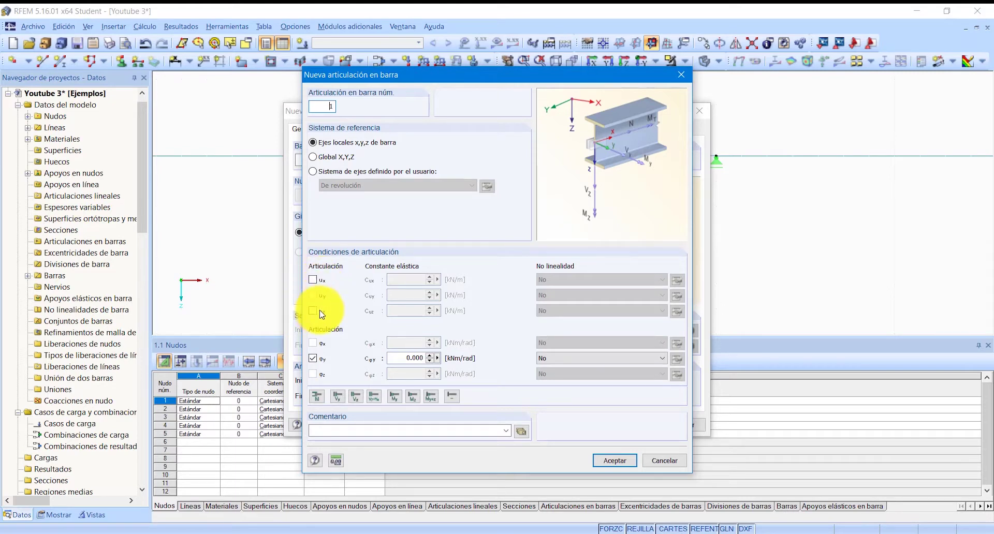
click(313, 359)
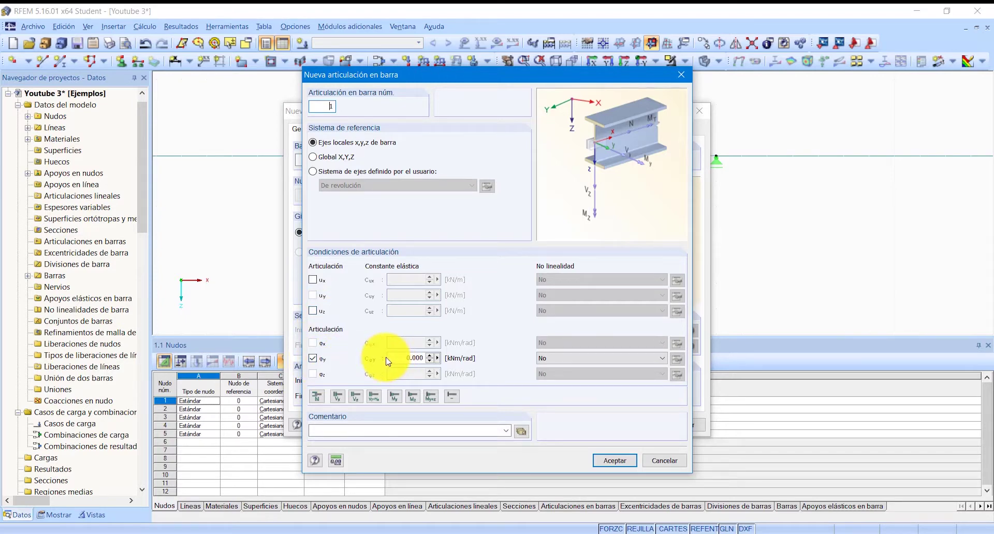
drag(391, 357, 423, 360)
click(410, 359)
click(405, 357)
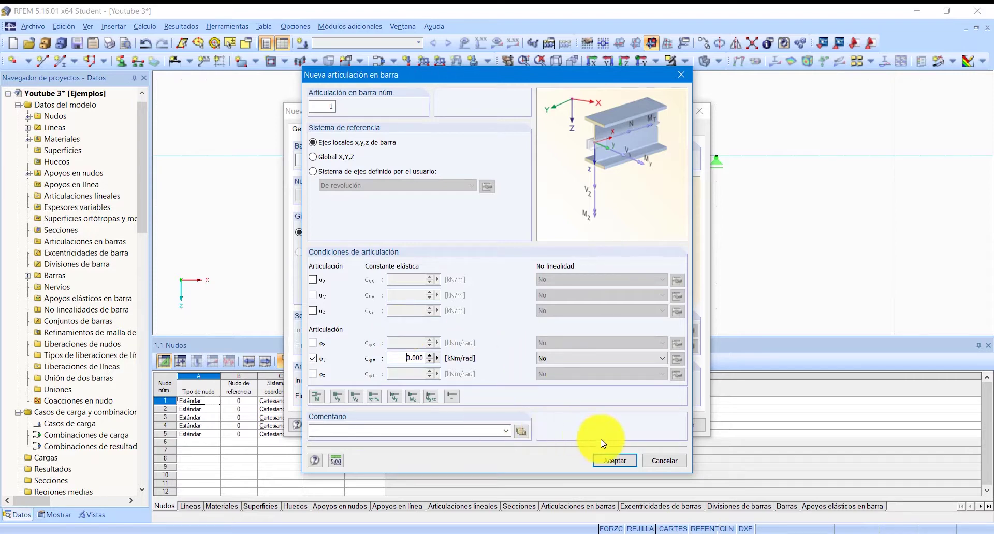
click(614, 461)
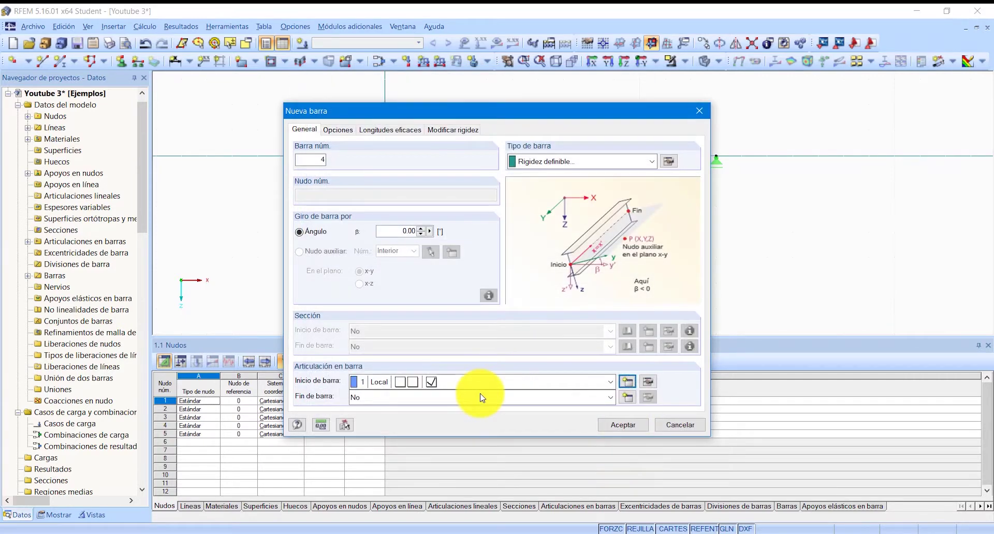
Assign the same local hinge 1 to the bar's end and accept the new bar definition.
click(473, 399)
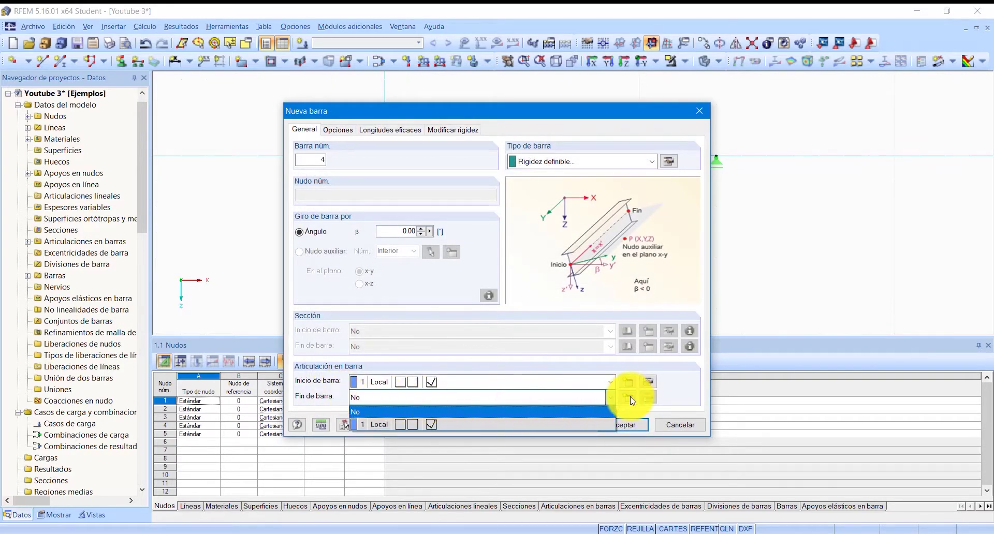
click(402, 425)
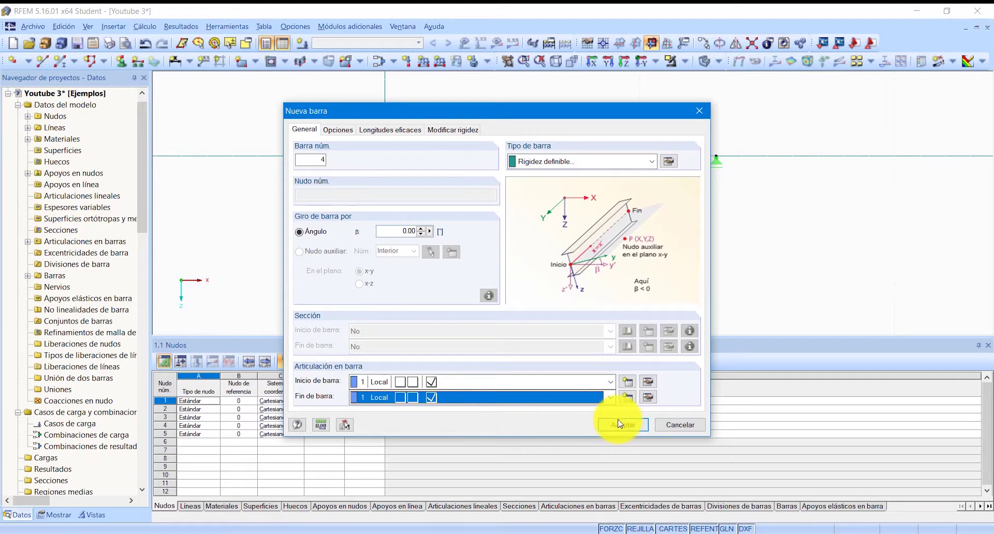
click(506, 407)
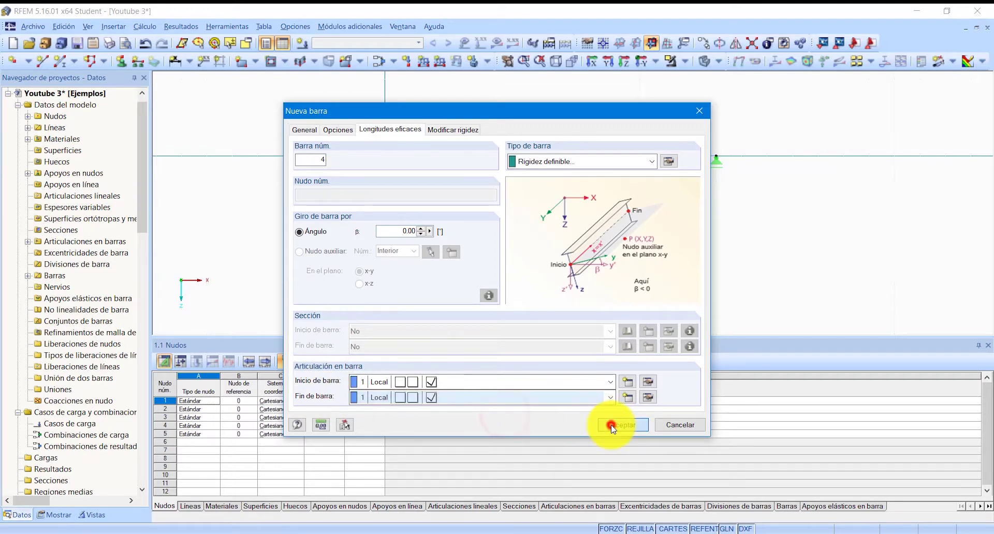
click(613, 426)
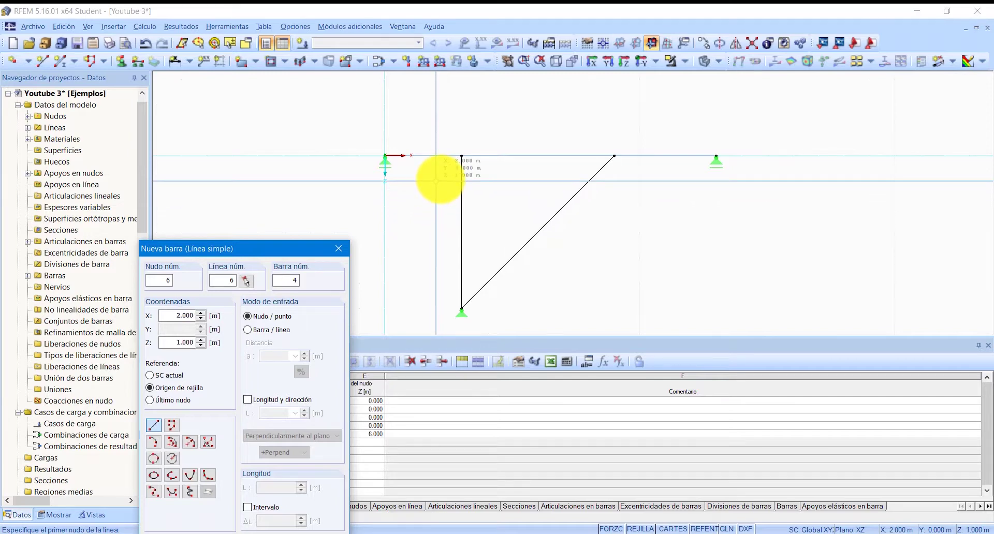
Place the hinged bar along the vertical line and along the diagonal line from the lower support to the beam node at X 9 m.
click(461, 156)
click(460, 309)
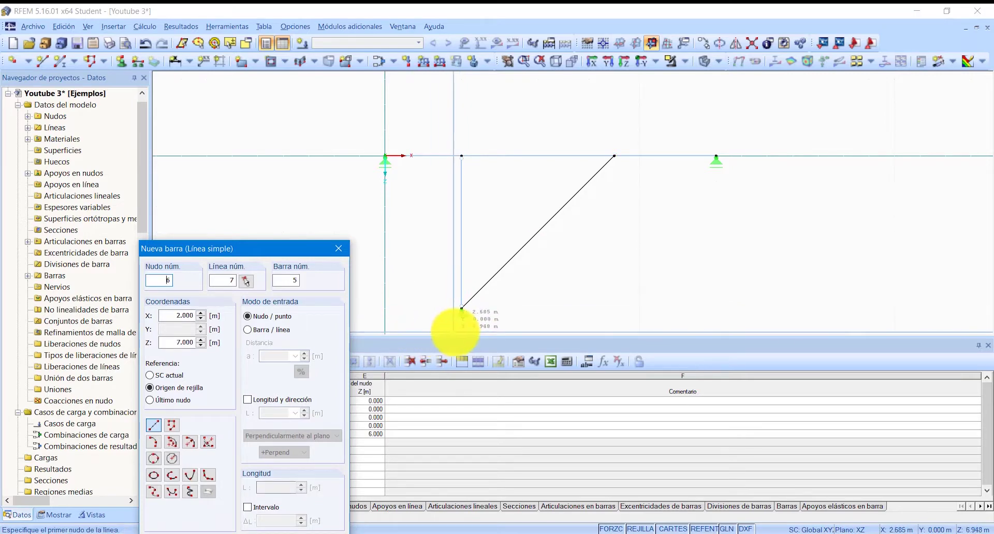
click(462, 311)
click(614, 155)
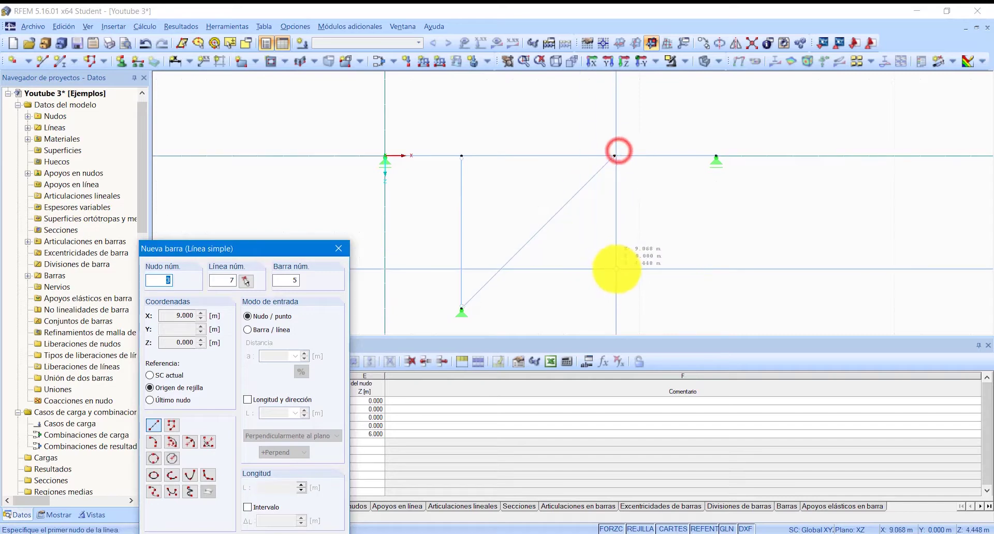
key(Escape)
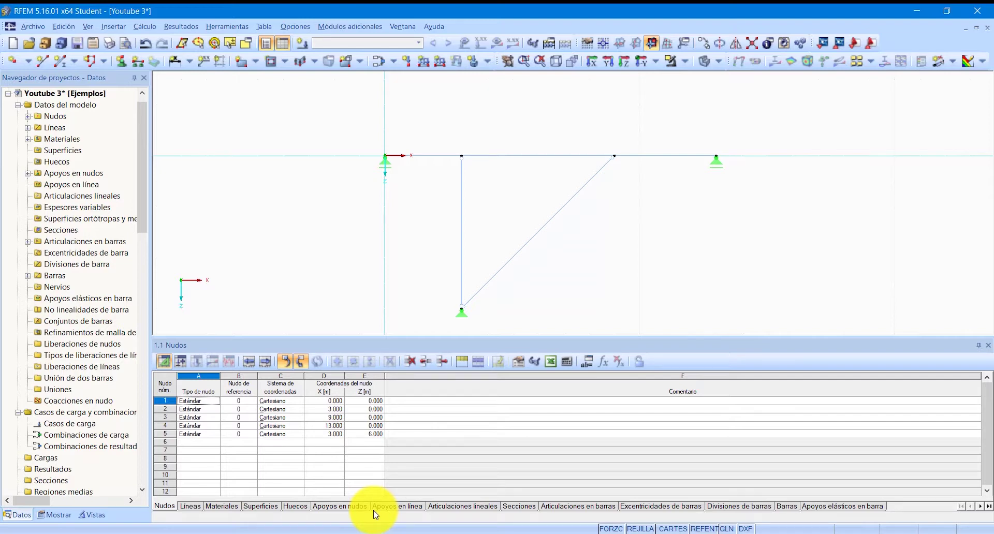
Review the nodal supports and lines tables of the model and check the remaining model data tables.
click(338, 507)
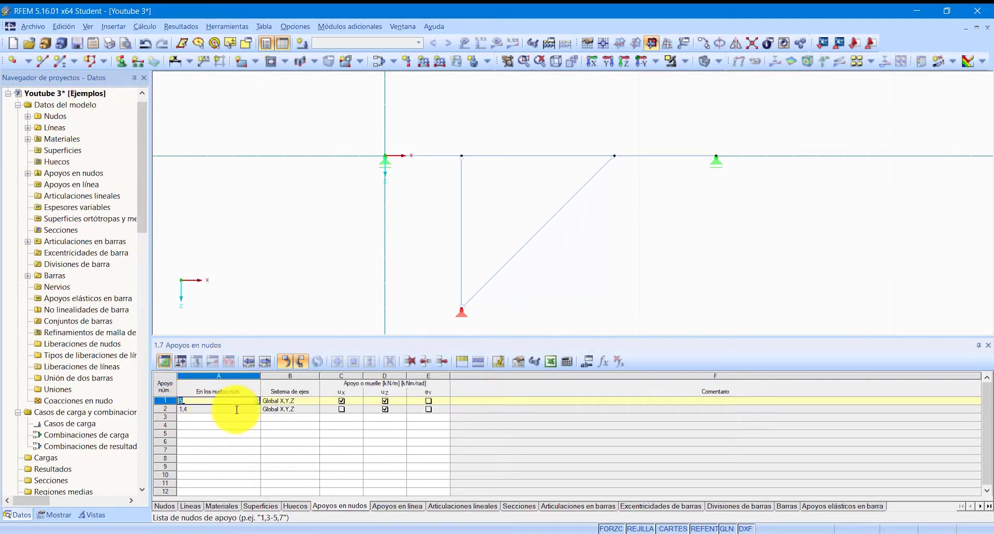
click(191, 506)
mouse_move(190, 396)
mouse_down()
mouse_move(175, 388)
mouse_move(181, 441)
mouse_move(191, 407)
mouse_move(185, 423)
mouse_up()
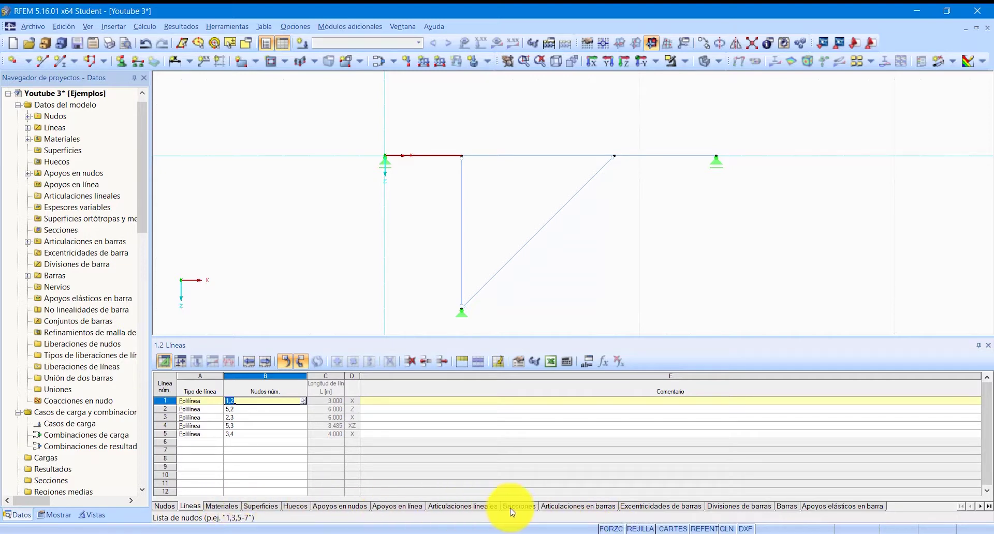
click(980, 506)
click(980, 506)
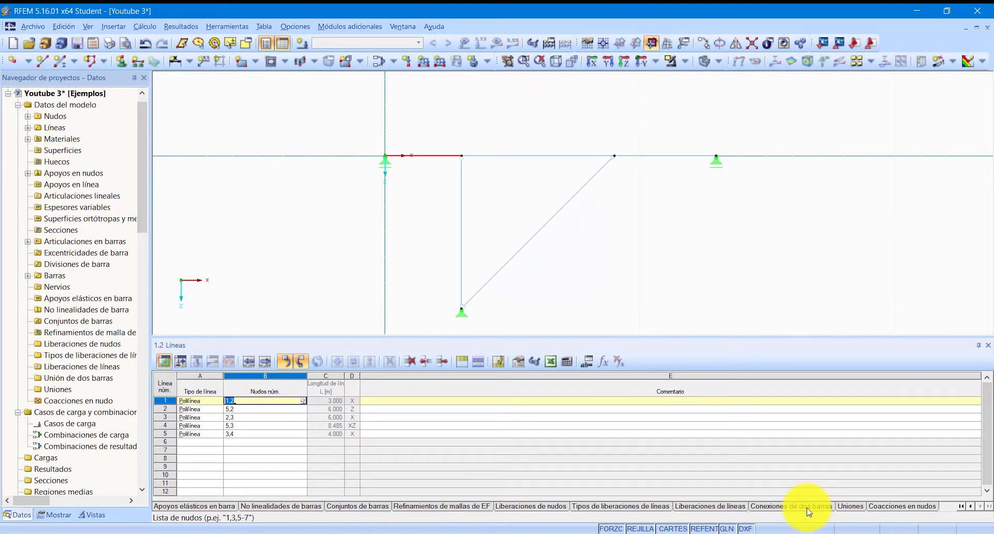
Create load case CC1 with the description Sobrecarga de uso and keep it marked for solving.
click(182, 365)
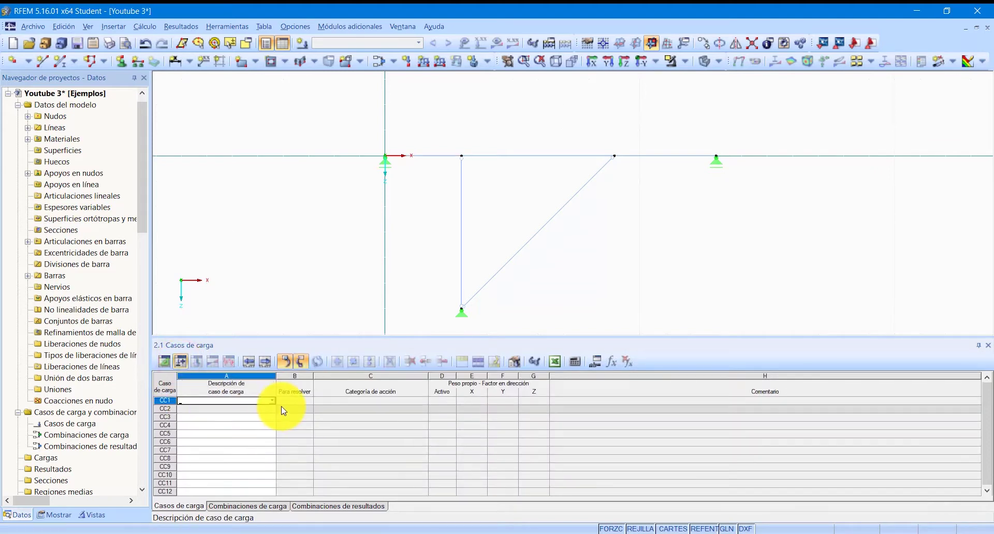
click(270, 402)
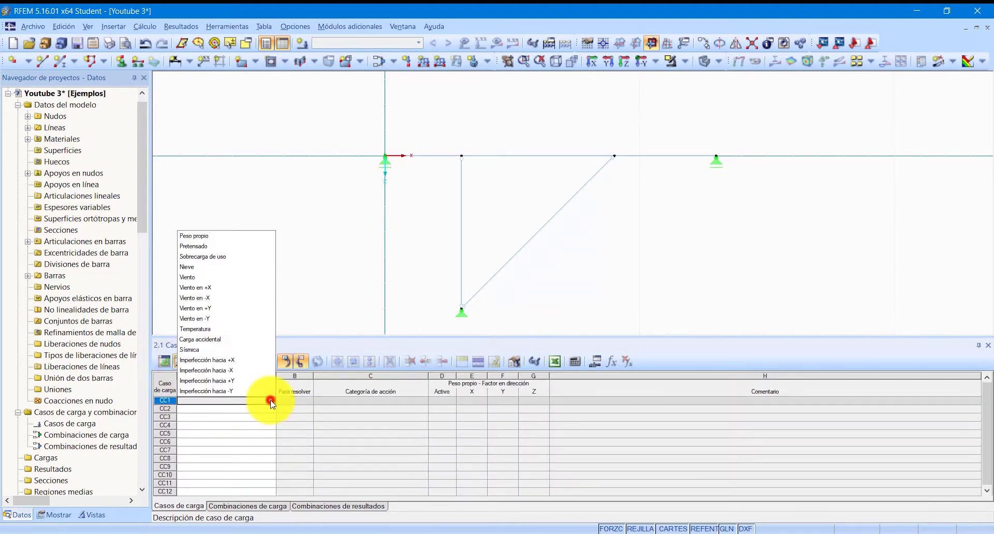
click(246, 258)
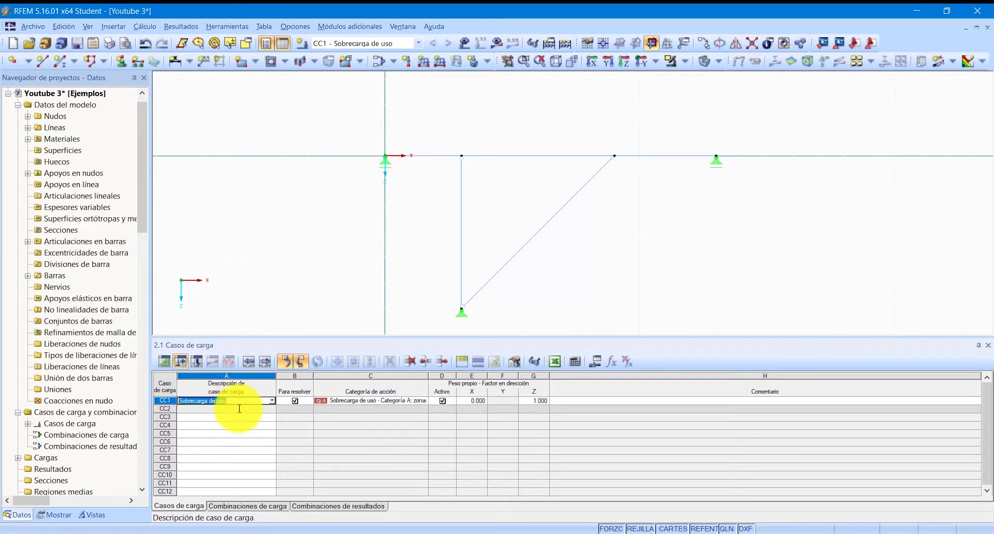
click(295, 401)
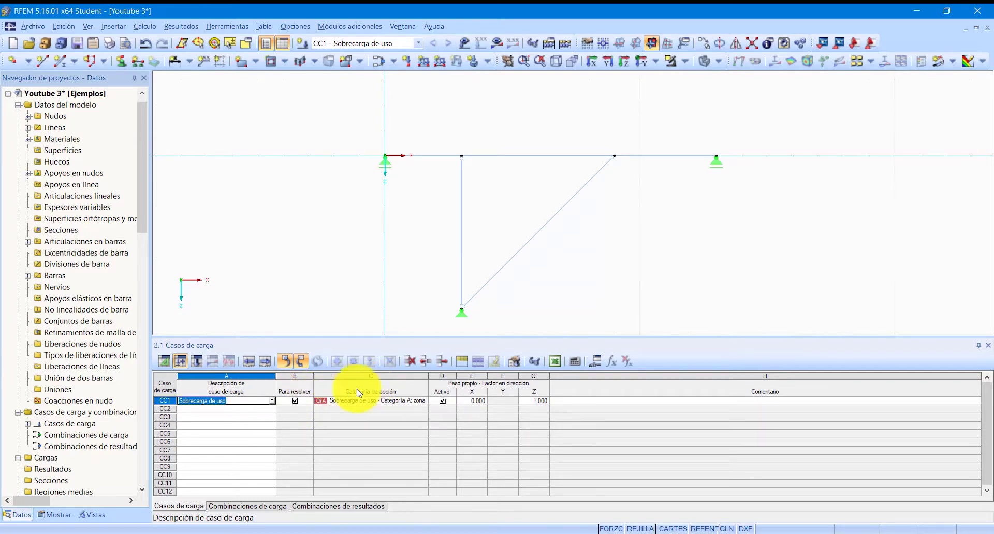
Set CC1's action category to Sobrecarga de uso - Categoría A: zonas residenciales, domésticas.
click(387, 401)
click(424, 402)
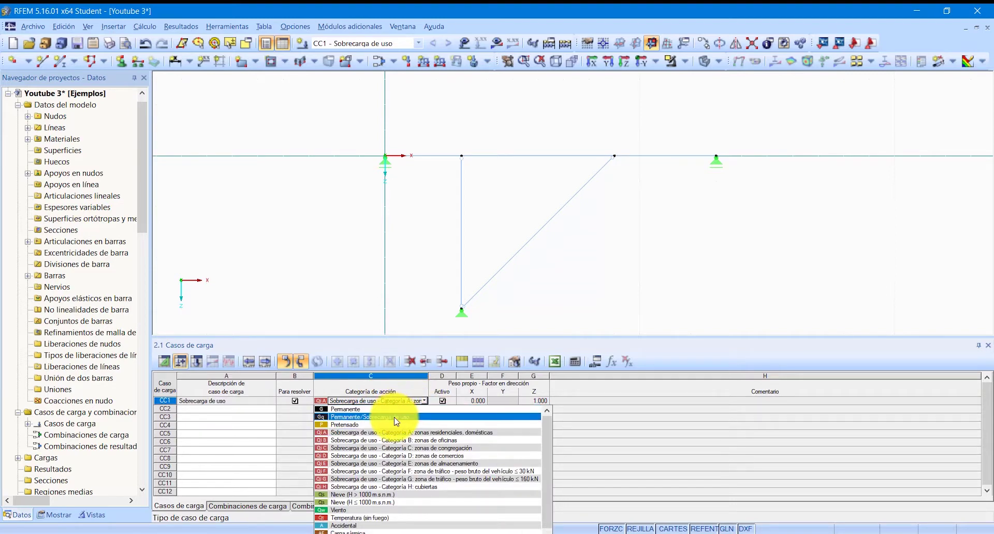
click(357, 434)
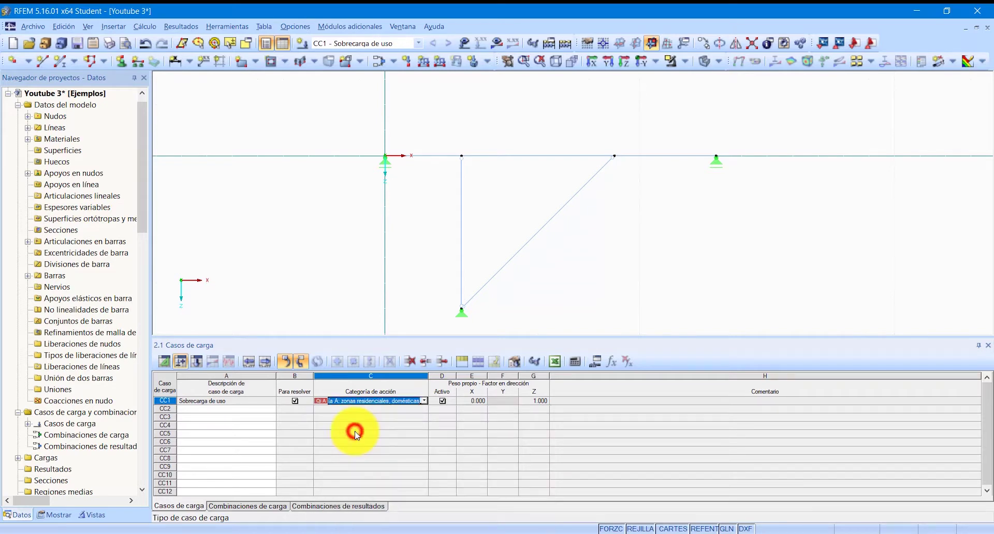
click(382, 410)
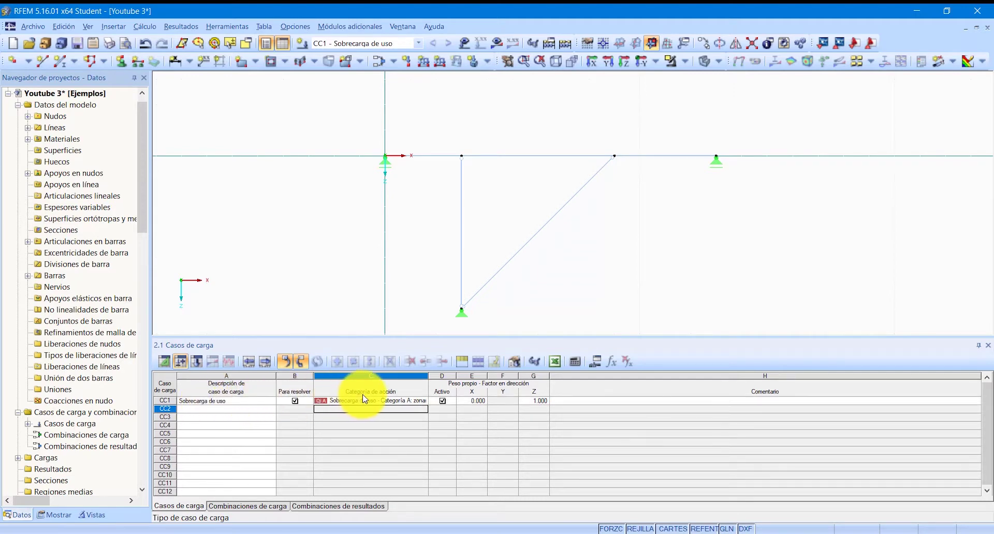
click(259, 401)
click(273, 401)
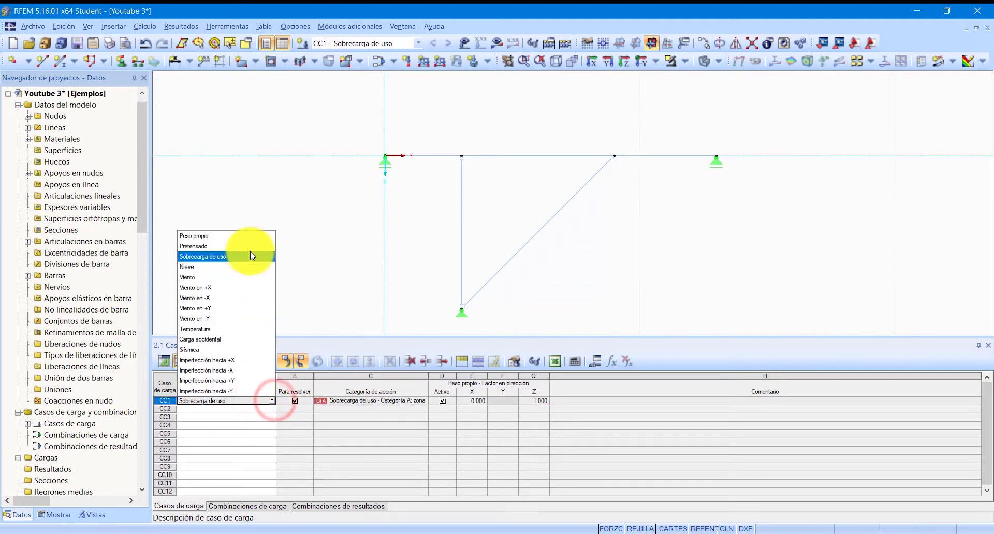
click(268, 459)
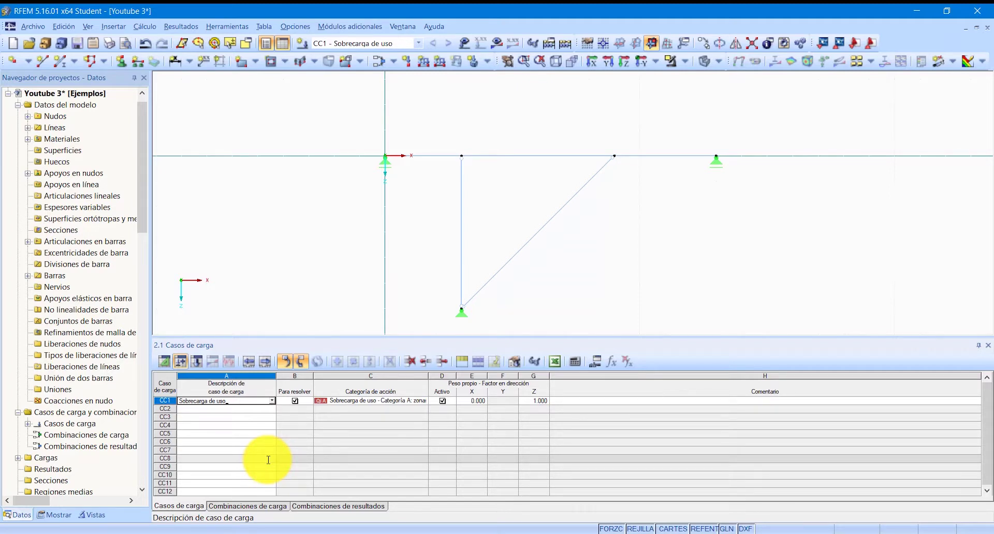
Deactivate the self-weight for load case CC1 and open the nodal loads table.
click(442, 402)
click(441, 402)
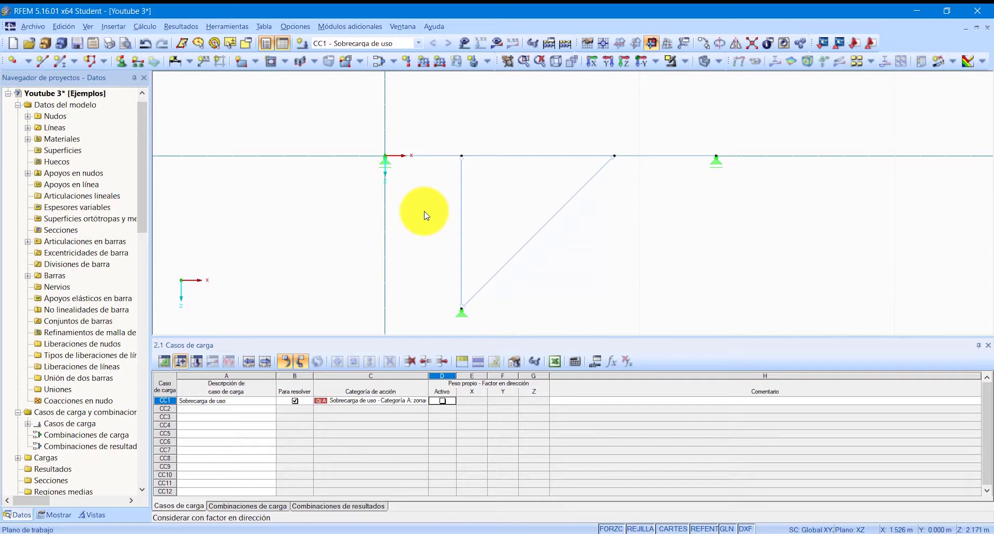
click(197, 362)
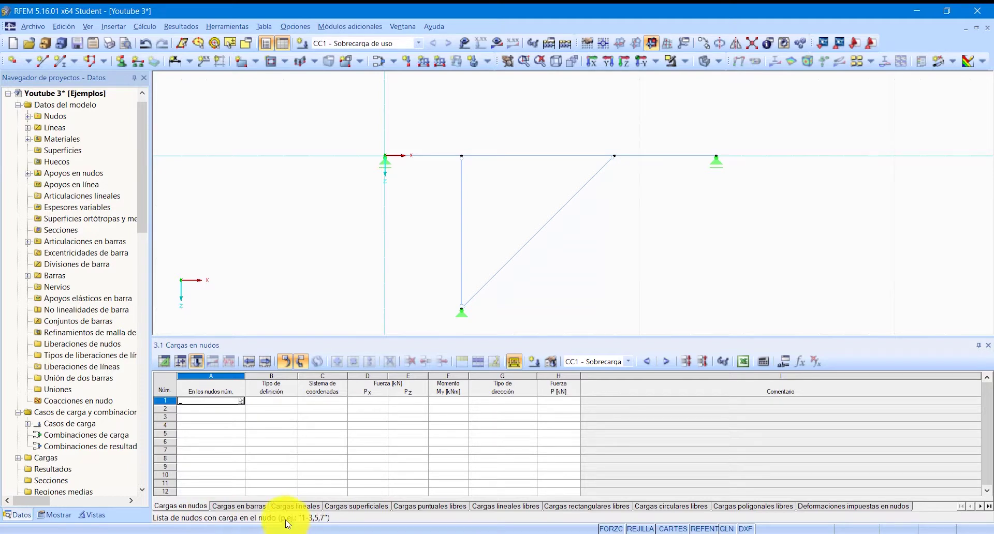
Switch to the PowerPoint presentation, examine the loads on the reference drawing at full screen, and return to RFEM.
key(alt+Tab)
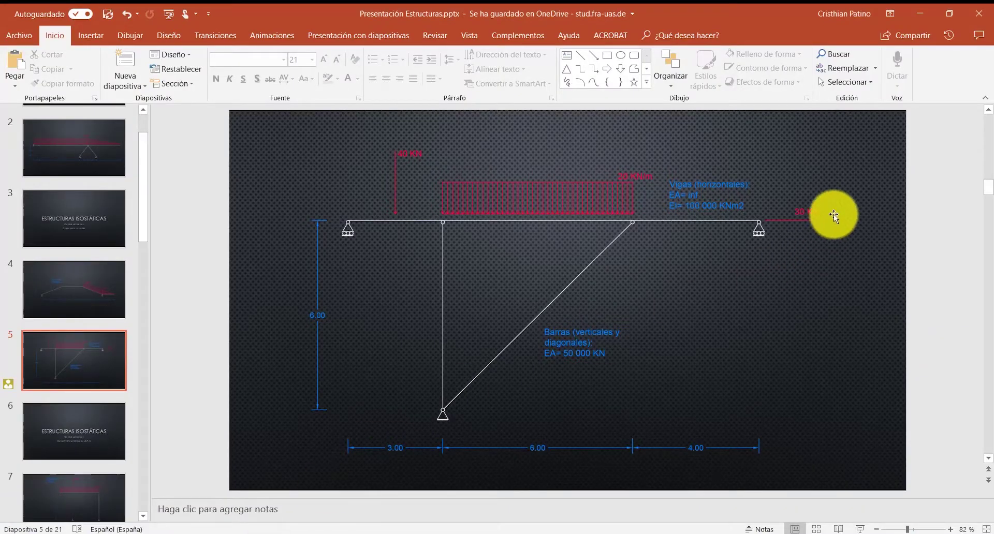
click(860, 528)
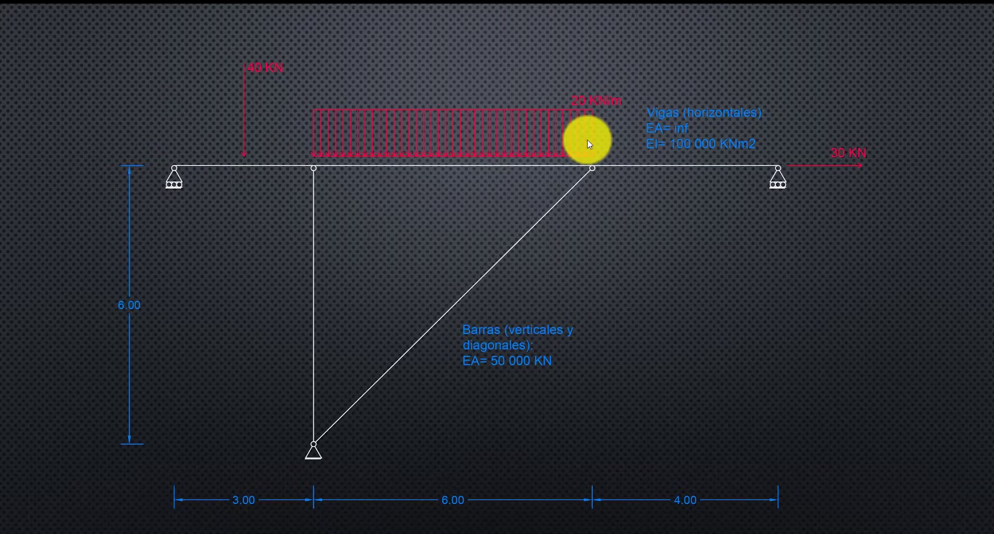
key(Escape)
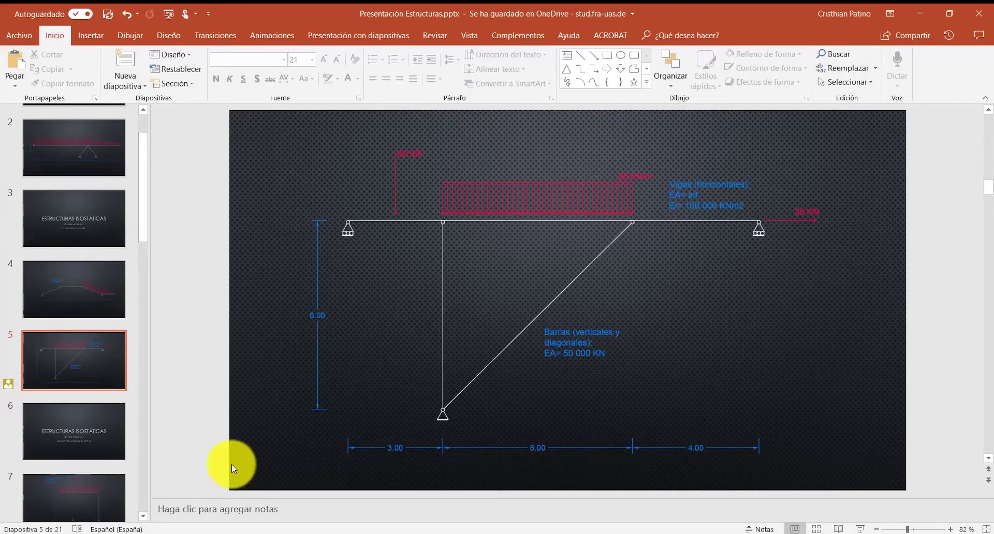
key(alt+Tab)
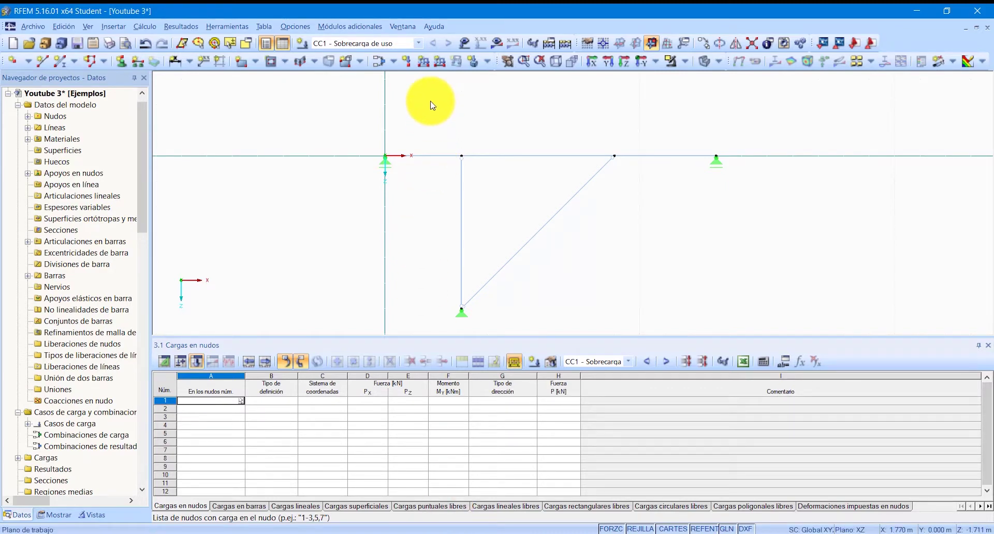
Define a new nodal load by components in Global XYZ with PX = 30 kN, checking it against the PowerPoint reference drawing.
click(407, 64)
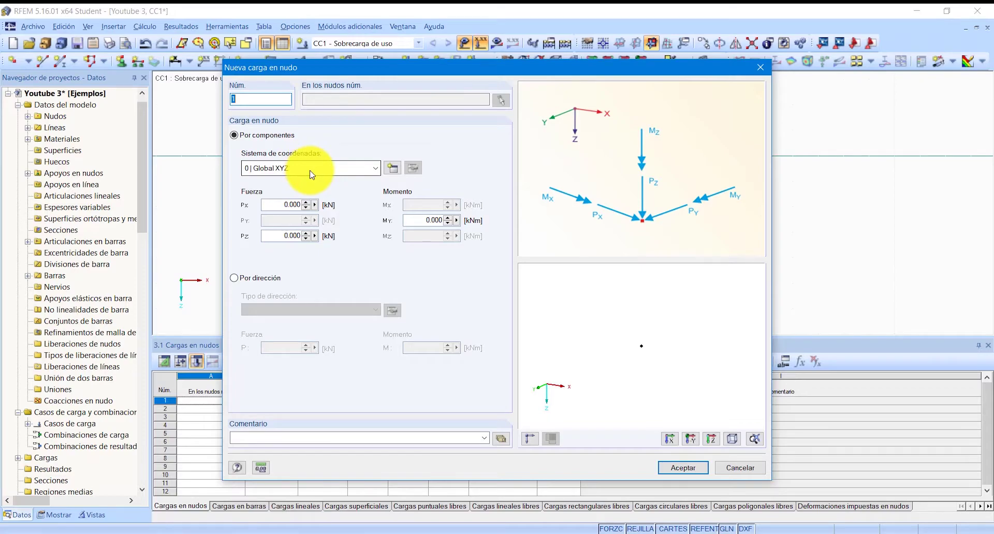
click(266, 533)
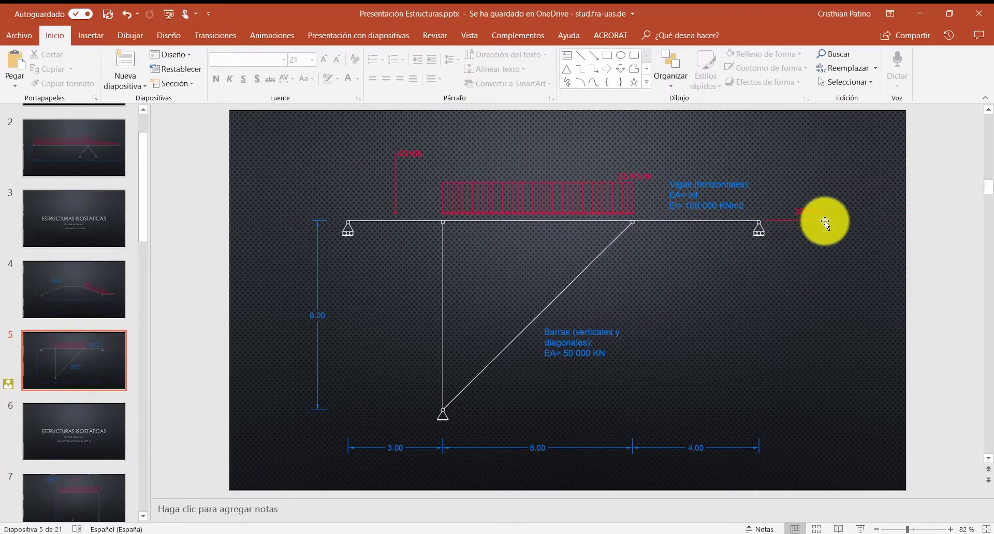
mouse_move(150, 533)
click(145, 497)
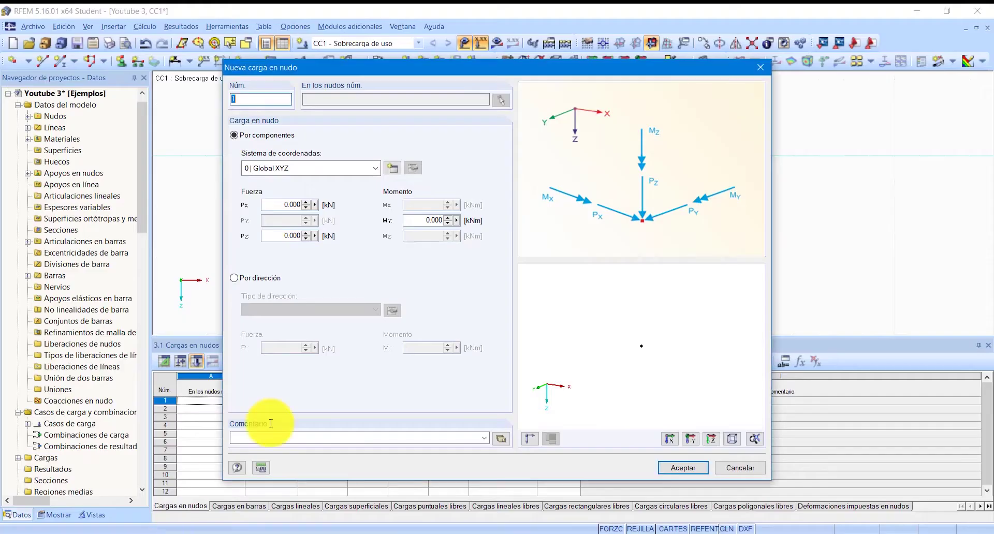
click(275, 204)
text(3)
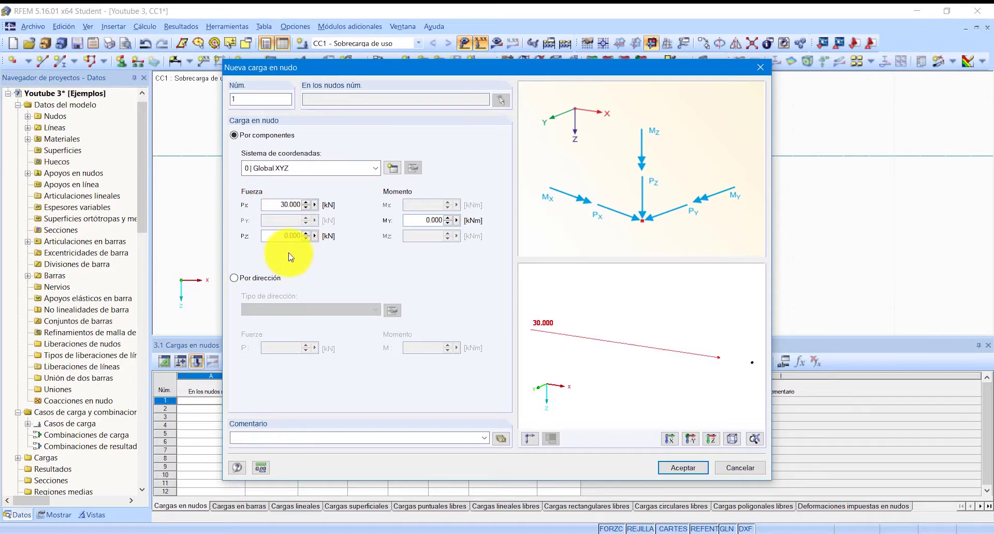
click(284, 236)
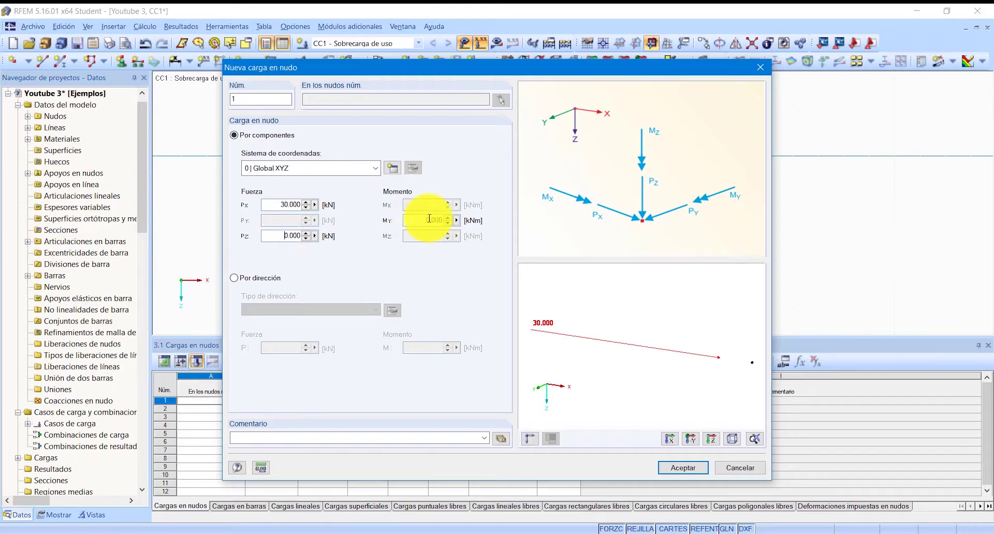
click(698, 470)
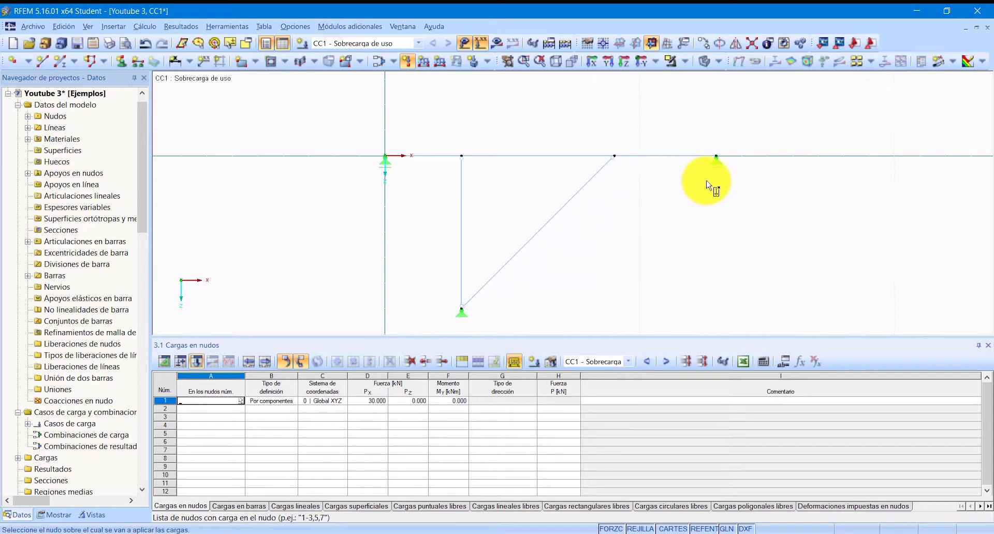
Apply the defined horizontal nodal load to the support node at the beam's right end and finish placing nodal loads.
click(718, 156)
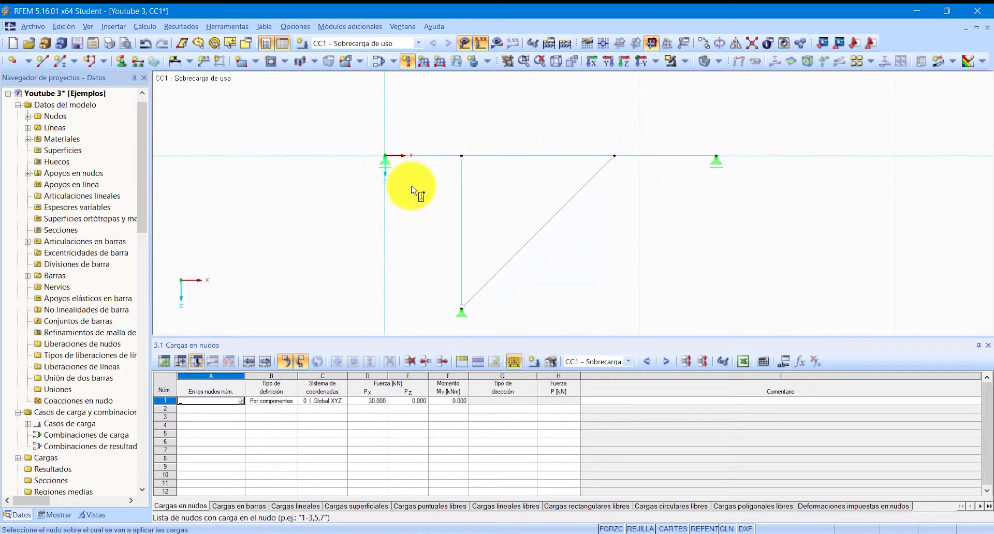
click(408, 64)
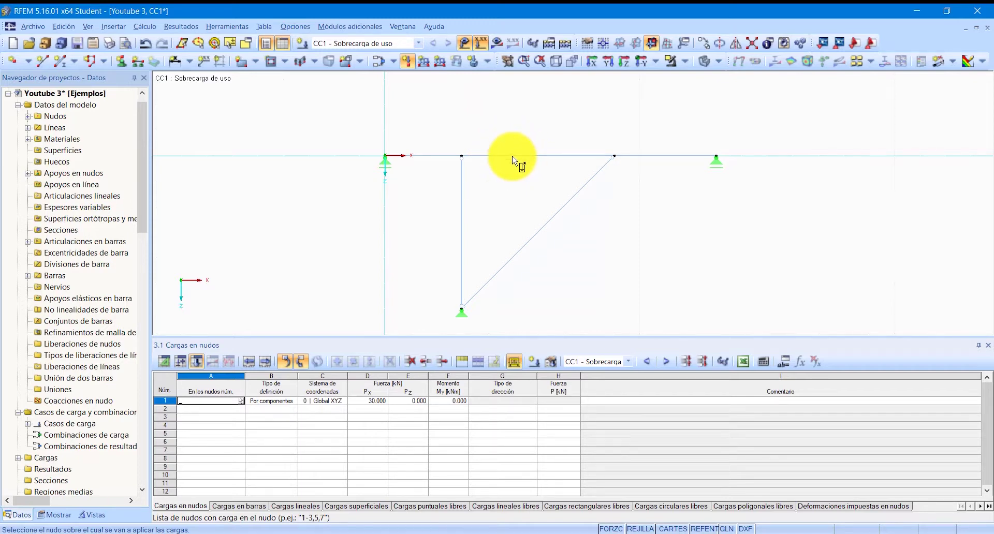
click(717, 156)
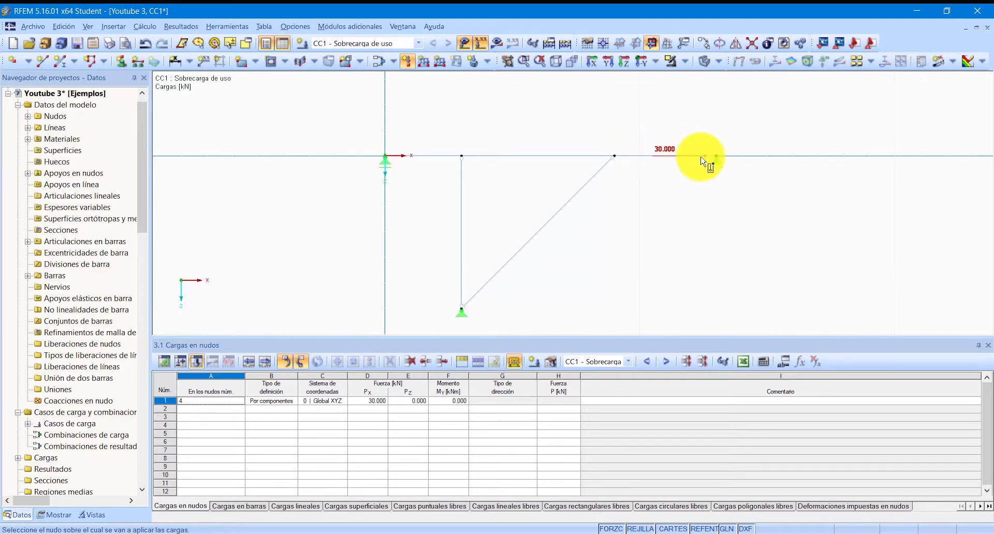
key(Escape)
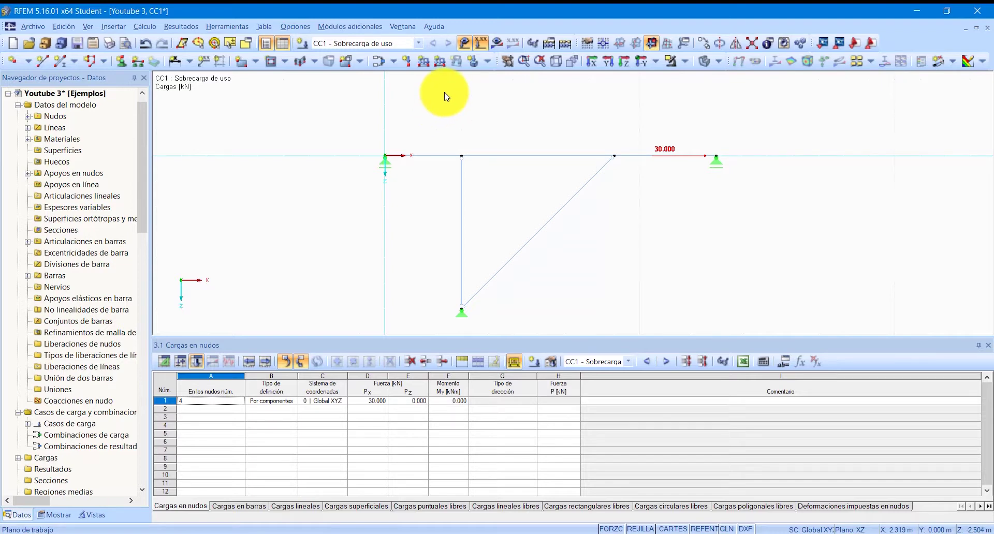
Begin a new member load of type Fuerza with the Puntual distribution and a single load P.
click(423, 64)
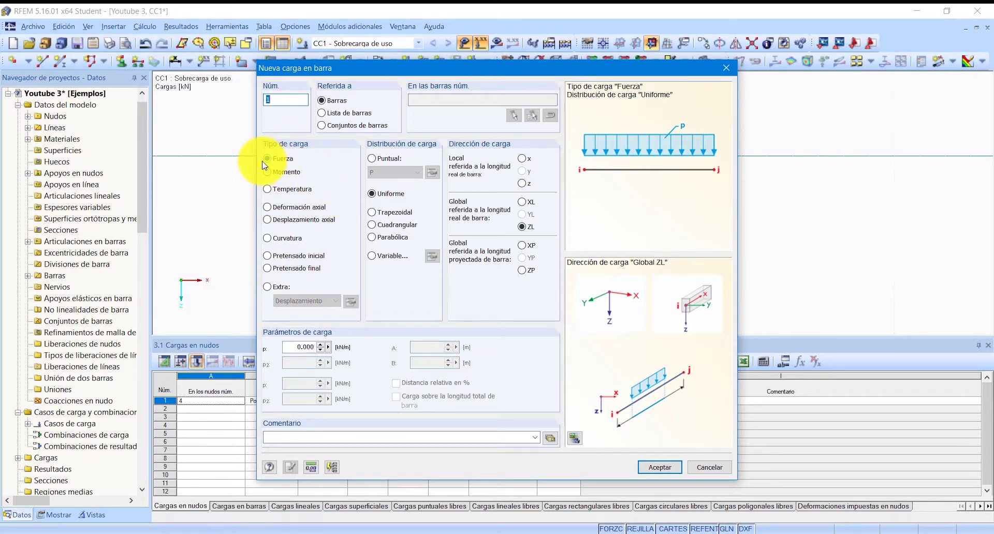
click(372, 160)
click(395, 172)
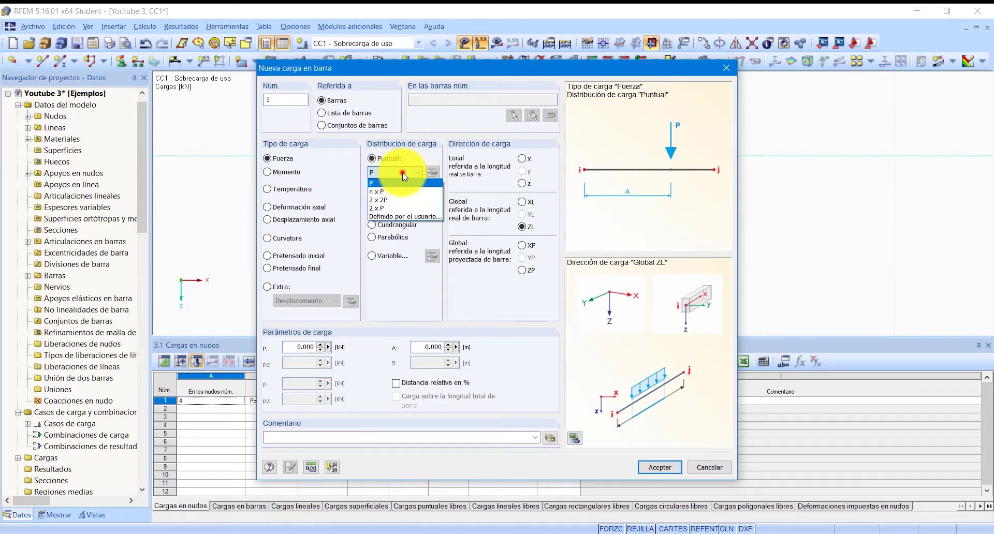
click(403, 175)
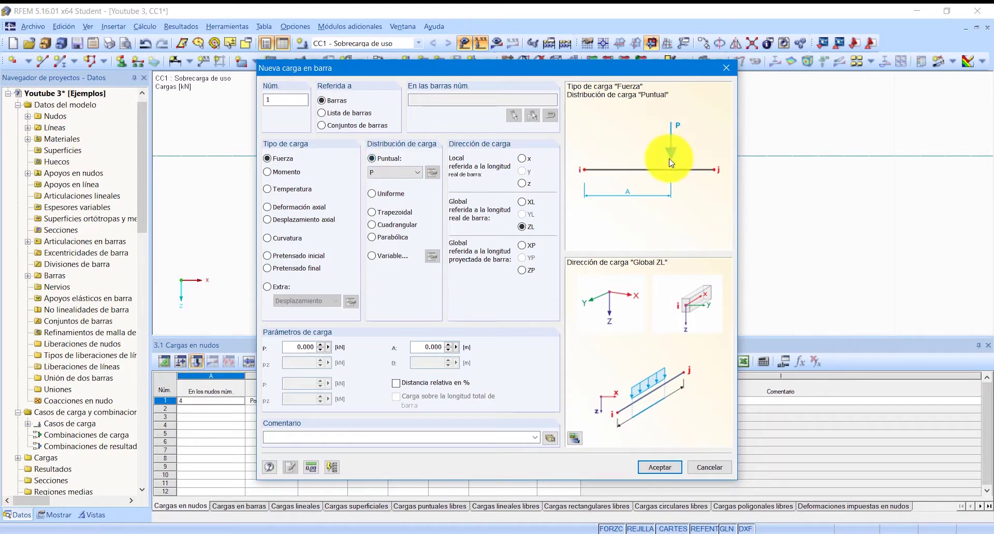
Preview the Uniforme and Trapezoidal distributions and the local x direction, returning to Puntual and global ZL.
click(372, 194)
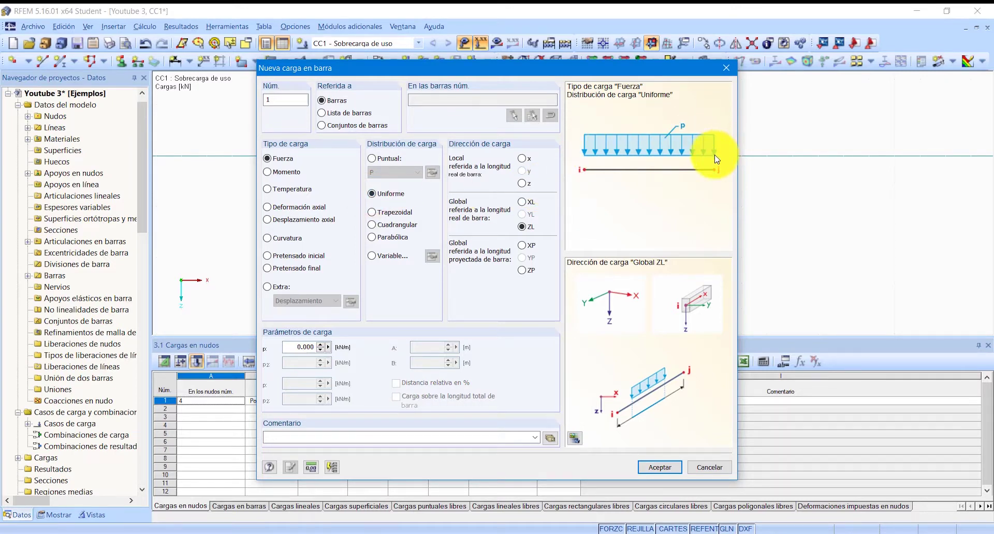
click(372, 212)
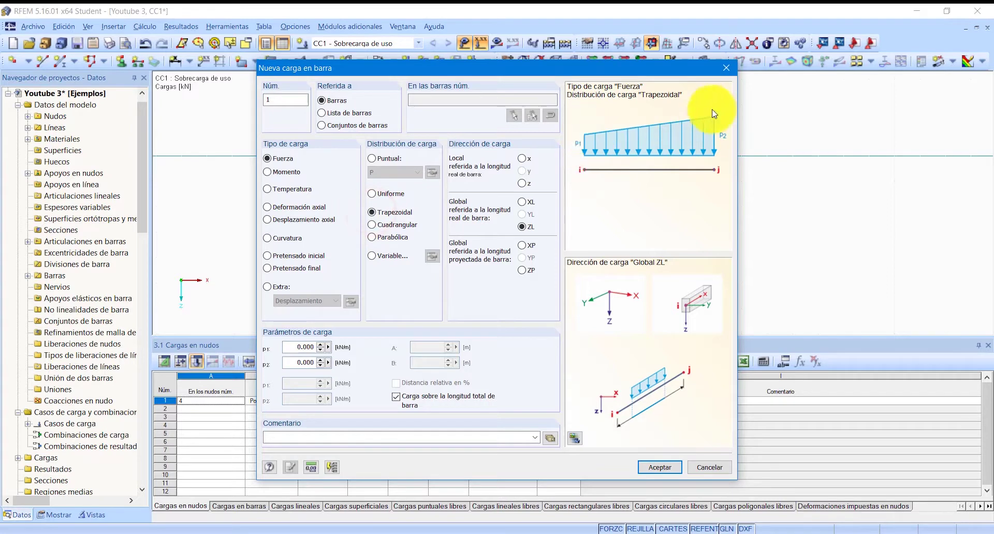
click(373, 160)
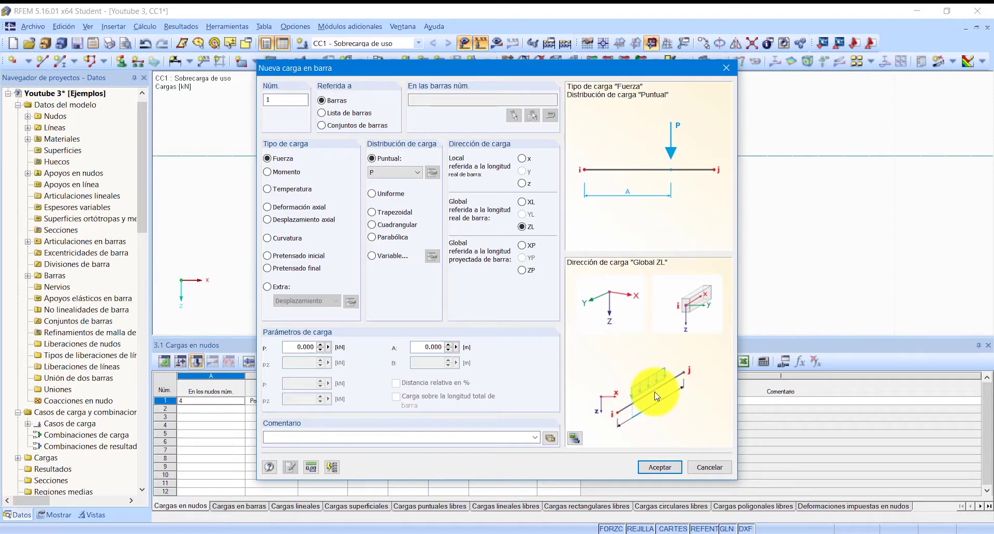
click(521, 161)
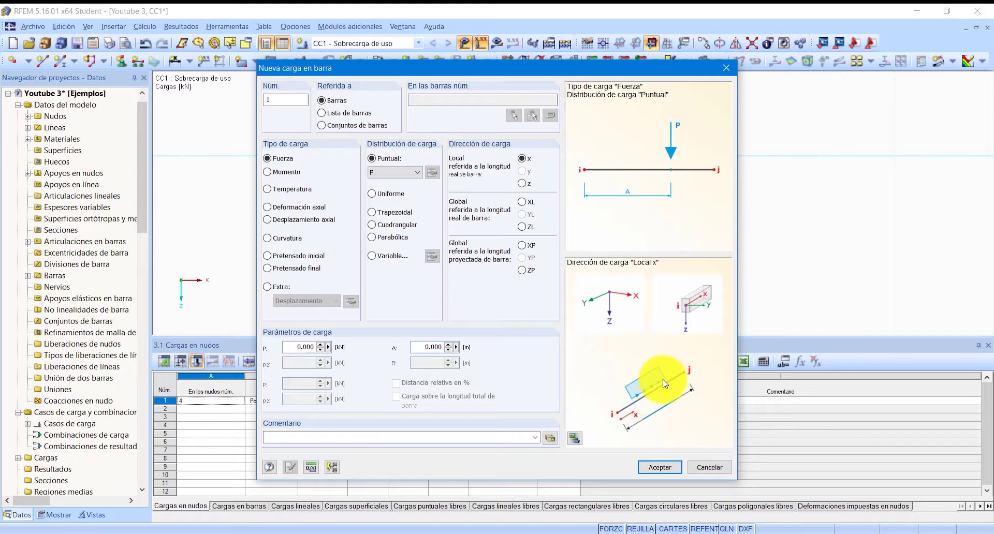
click(523, 228)
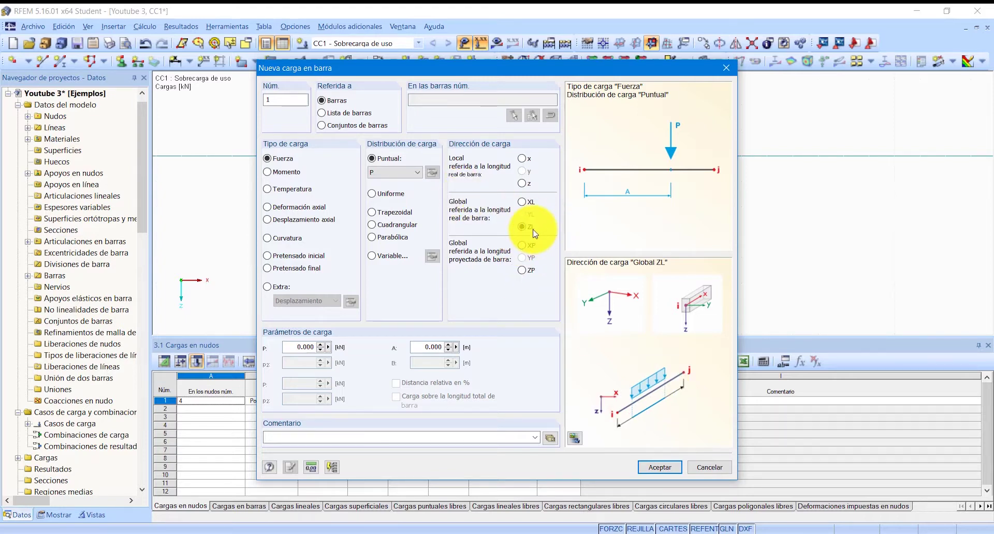
Set the point load to 40 kN at distance A = 1.5 m and apply it to the beam's left span.
click(297, 348)
text(4)
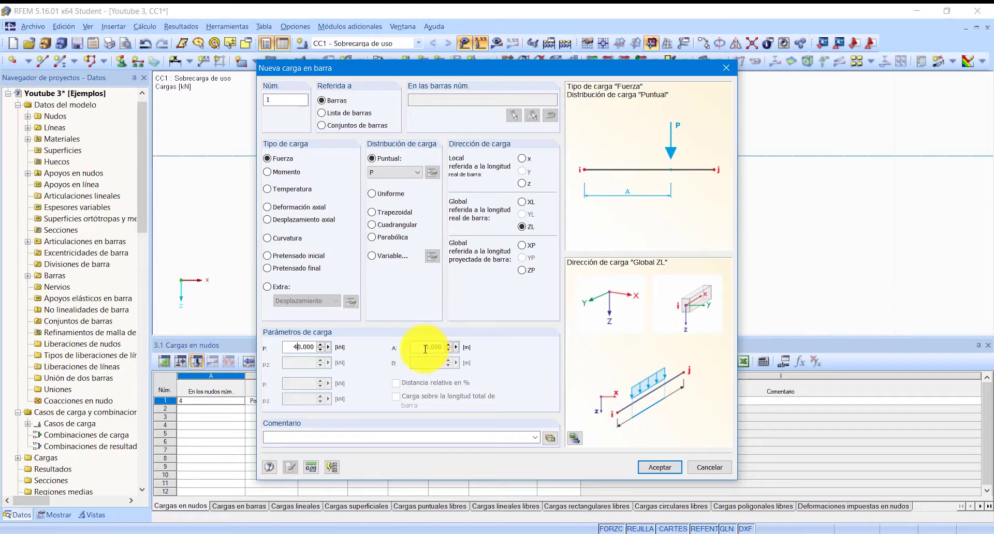
click(424, 350)
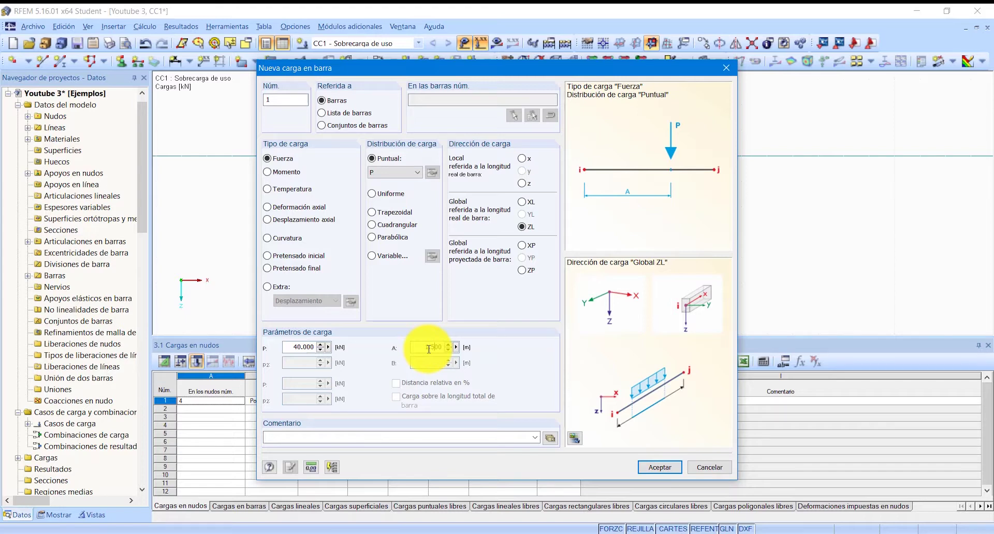
click(658, 469)
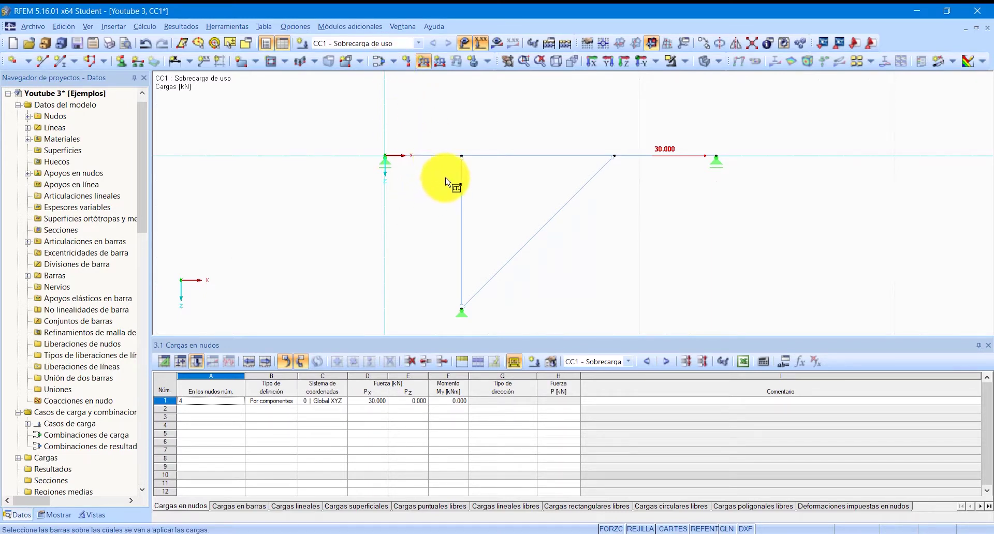
click(424, 156)
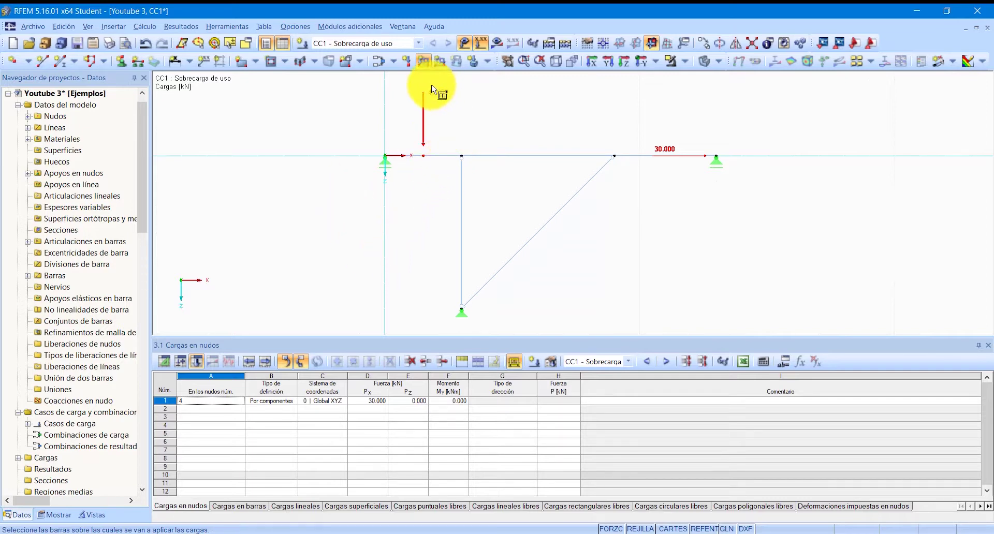
key(Escape)
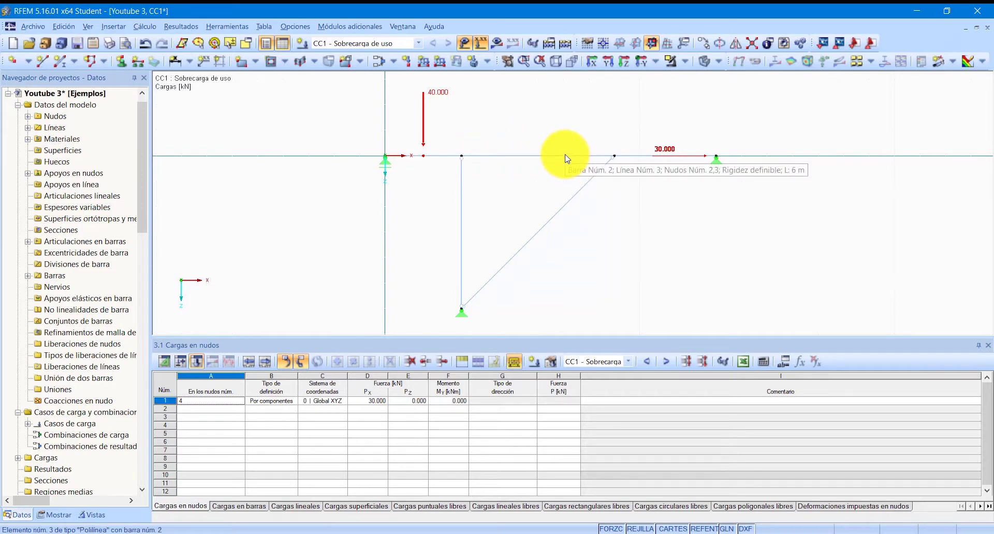
Create a Uniforme member load of 20 kN/m in direction ZL and apply it to the beam's middle span.
click(424, 61)
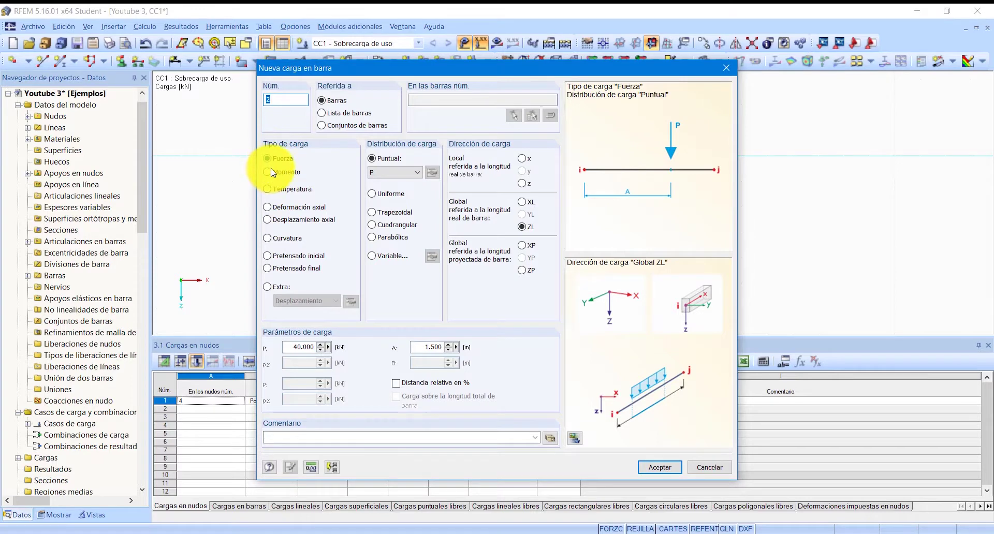
click(374, 194)
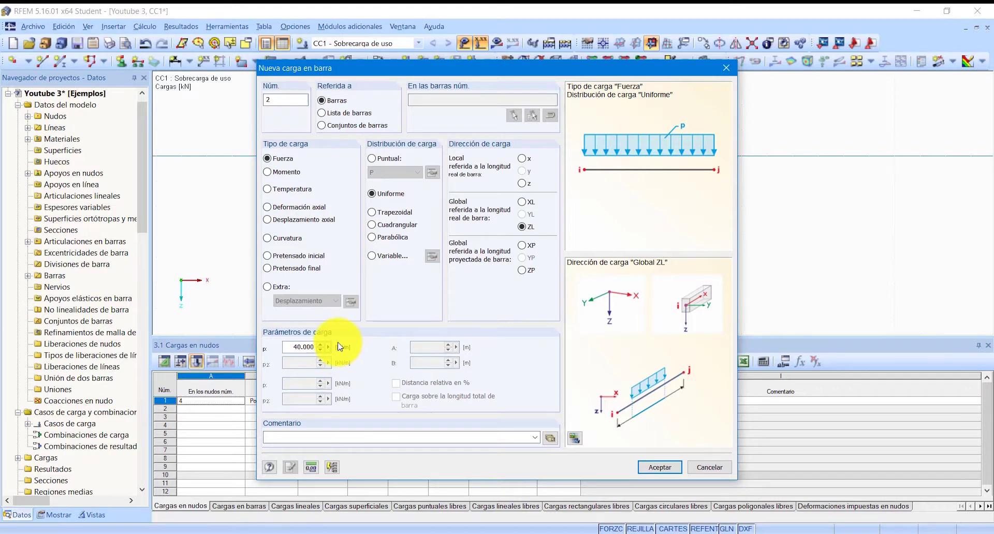
click(300, 347)
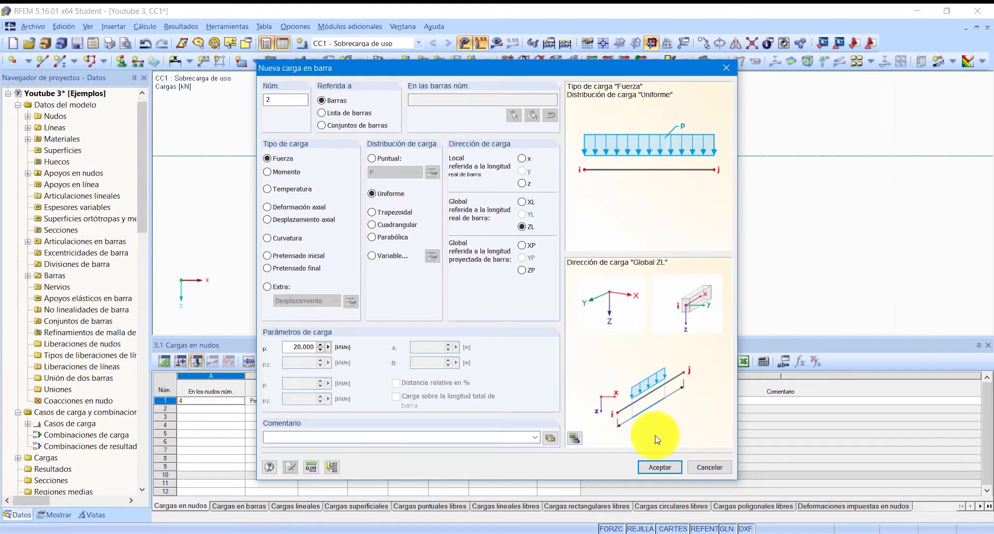
click(659, 470)
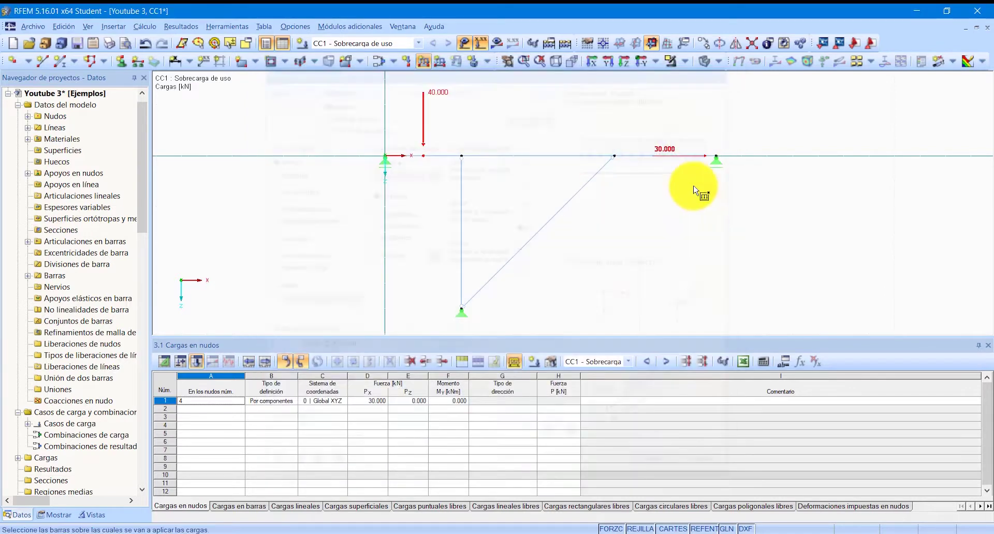
click(520, 156)
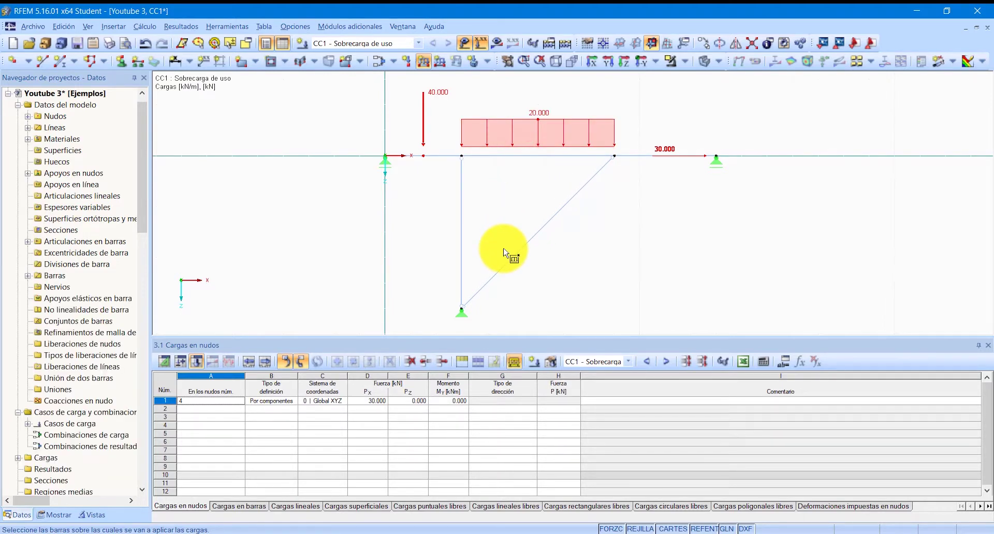
key(Escape)
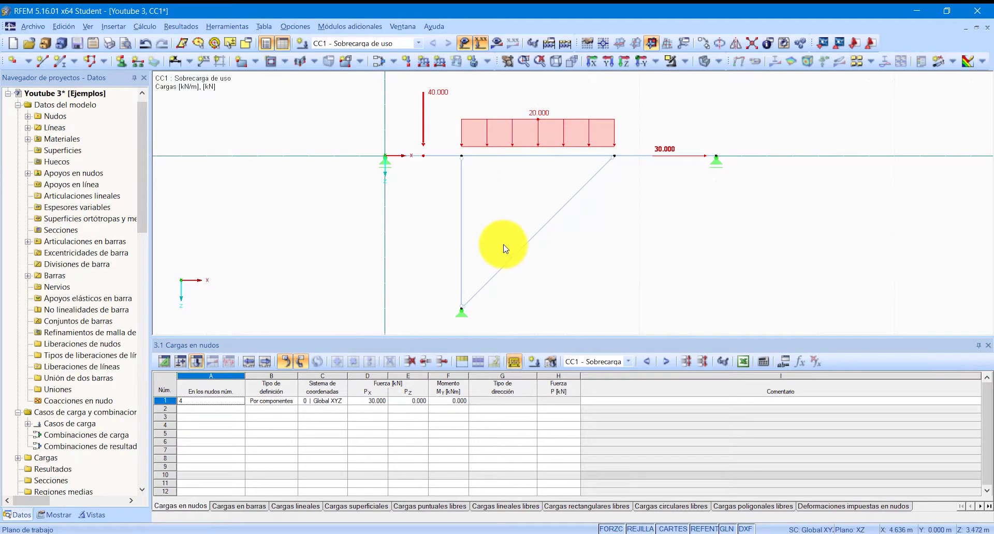
Inspect the applied loads by hiding and restoring the display of the loads and of their values.
mouse_move(591, 153)
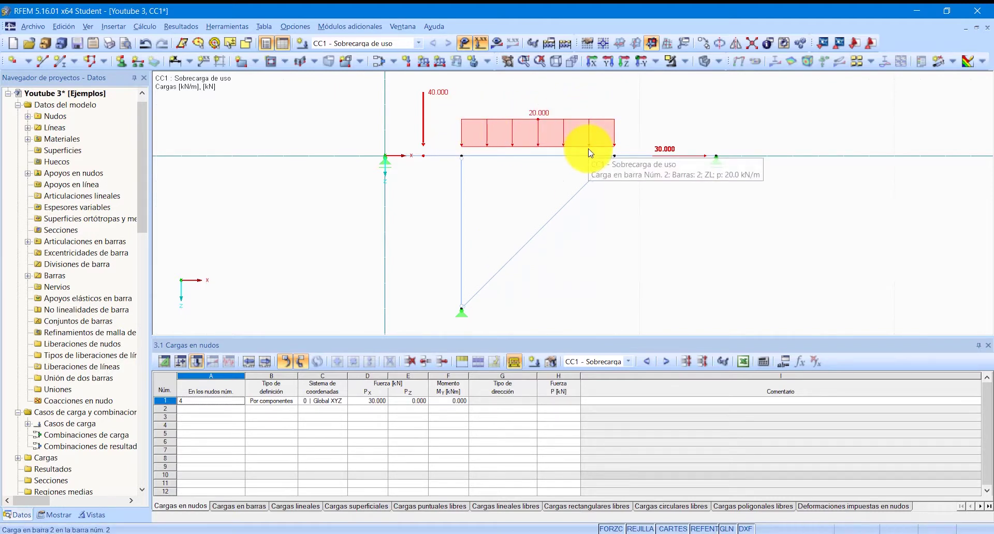
click(465, 45)
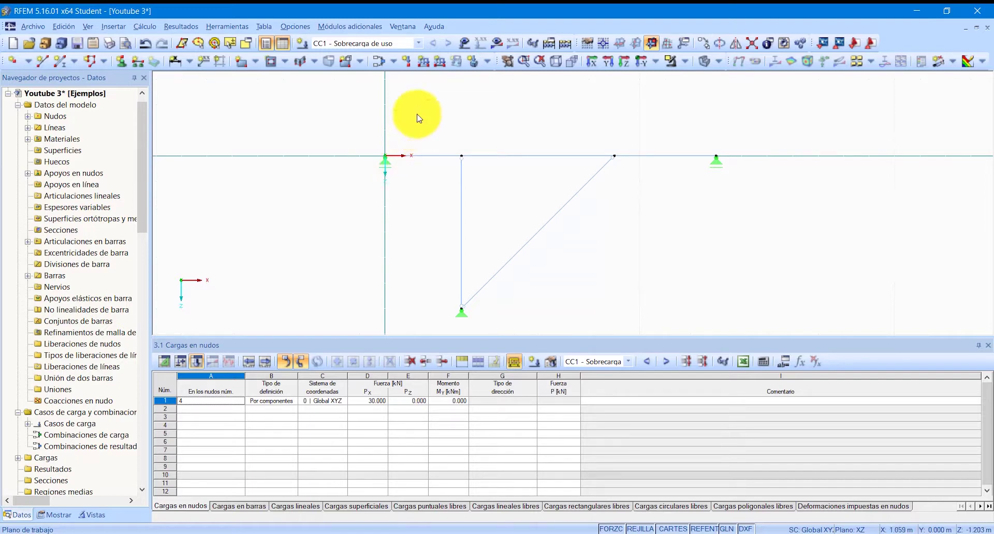
click(465, 44)
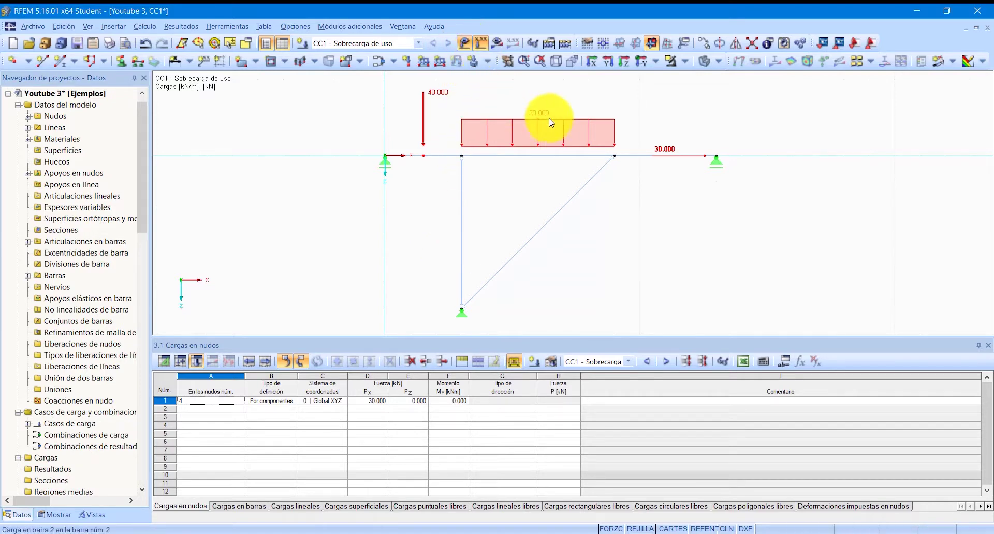
click(485, 44)
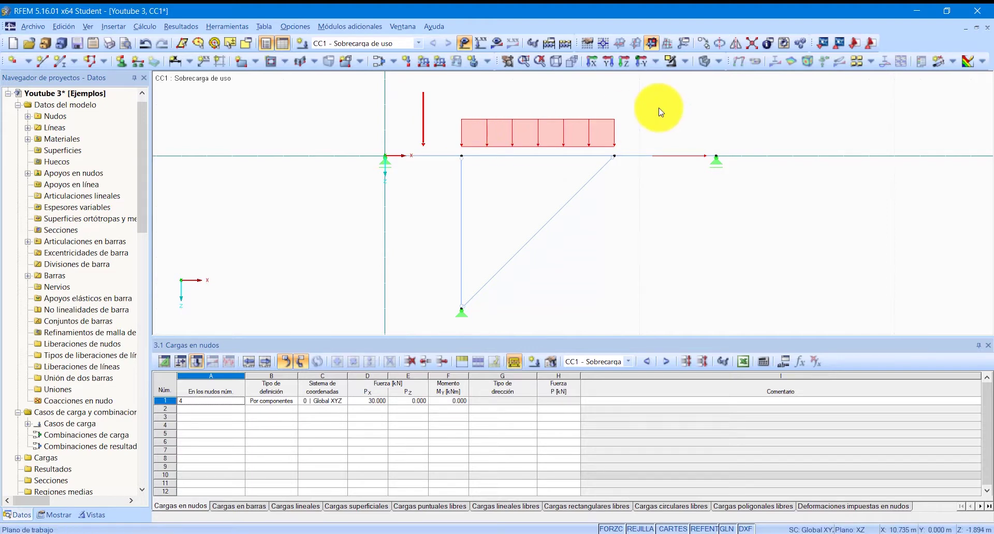
click(481, 43)
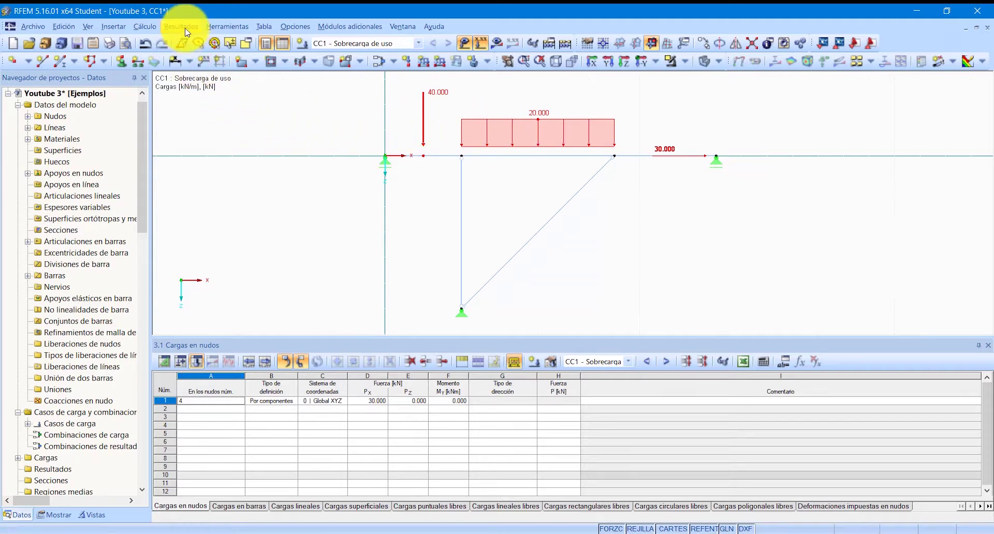
Calculate all results for the model and review the available member result types.
click(145, 27)
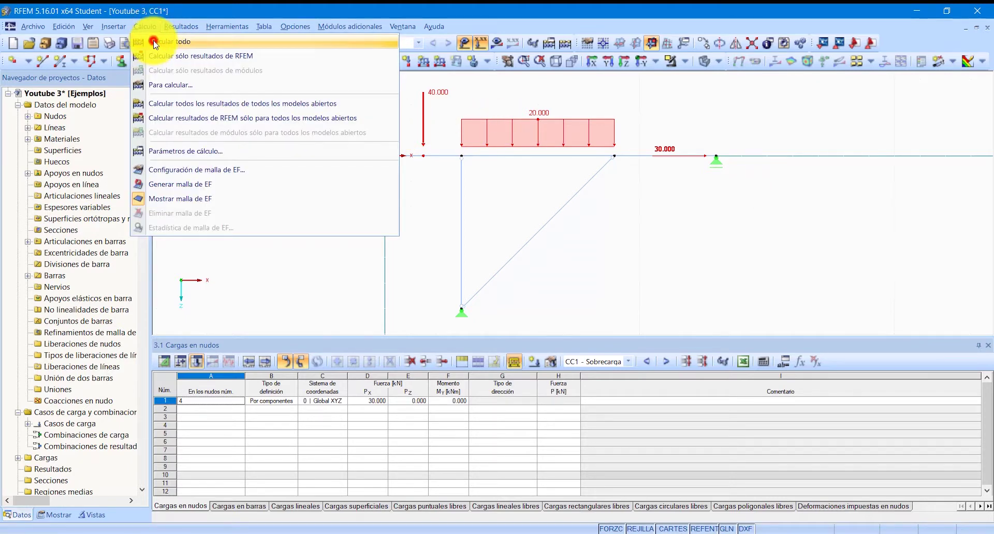
click(154, 43)
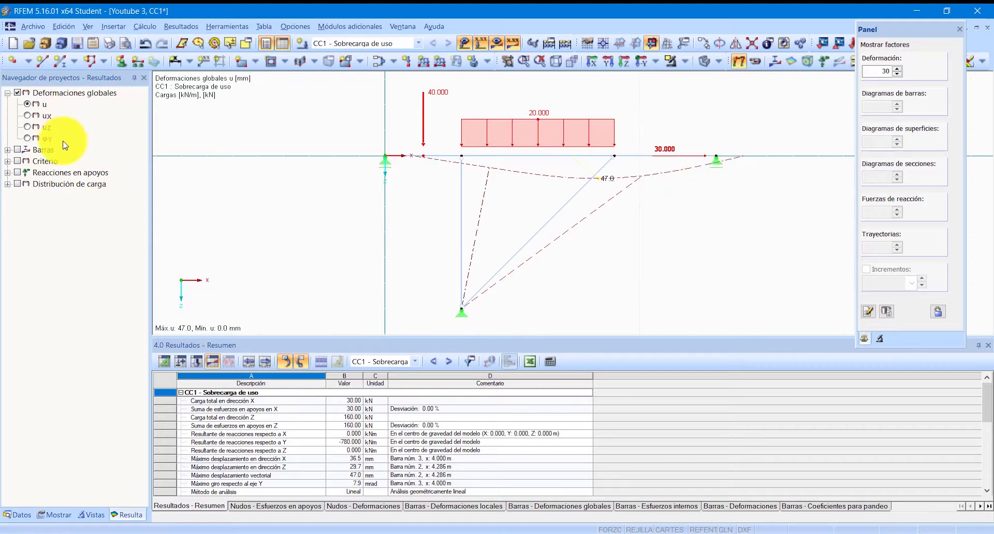
click(7, 150)
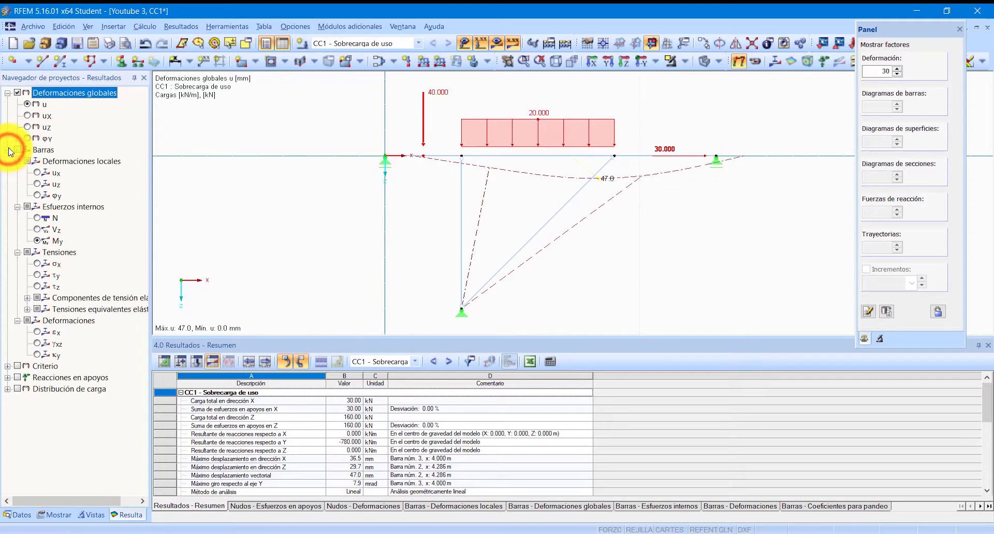
click(8, 149)
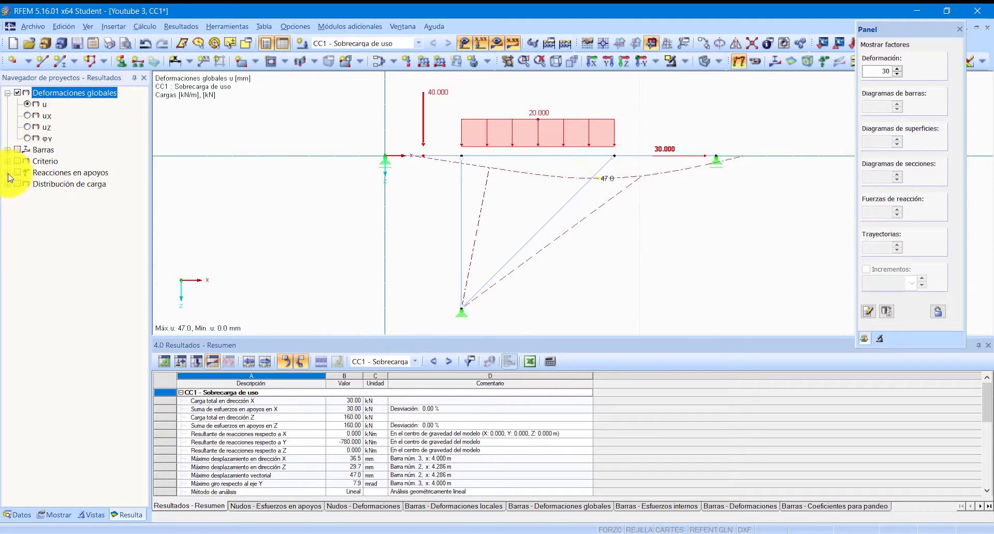
Display the nodal support reactions Px and Pz in the global coordinate system.
click(8, 173)
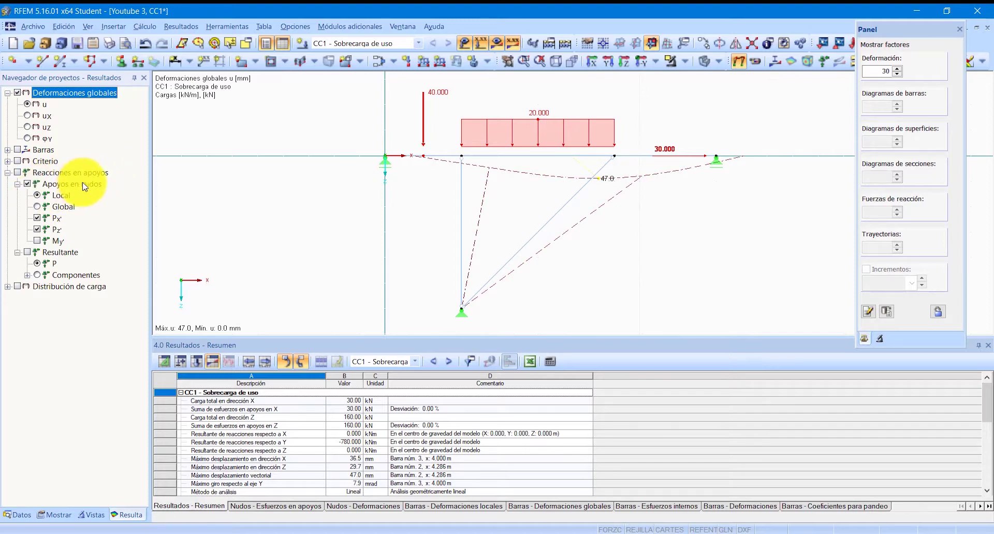
click(38, 208)
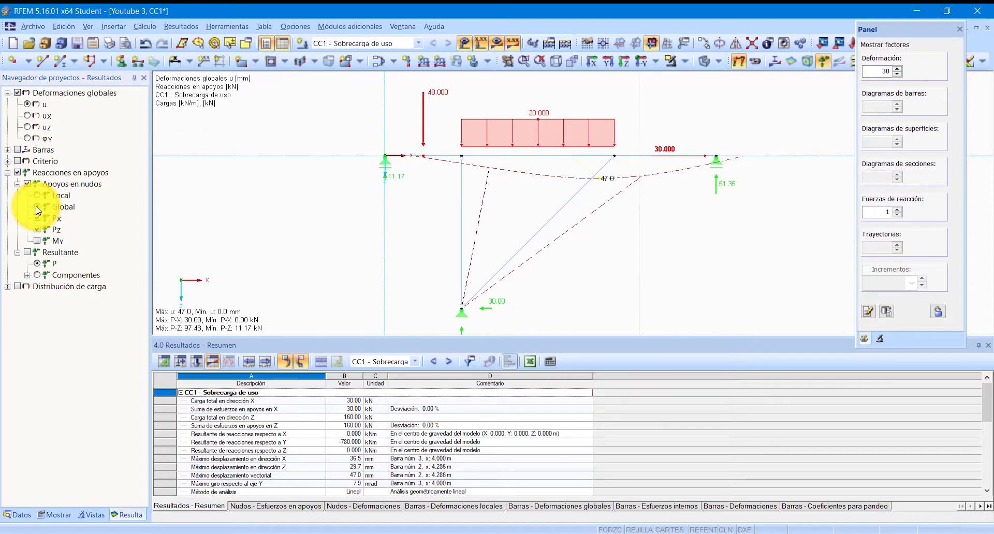
scroll(337, 152, down, 1)
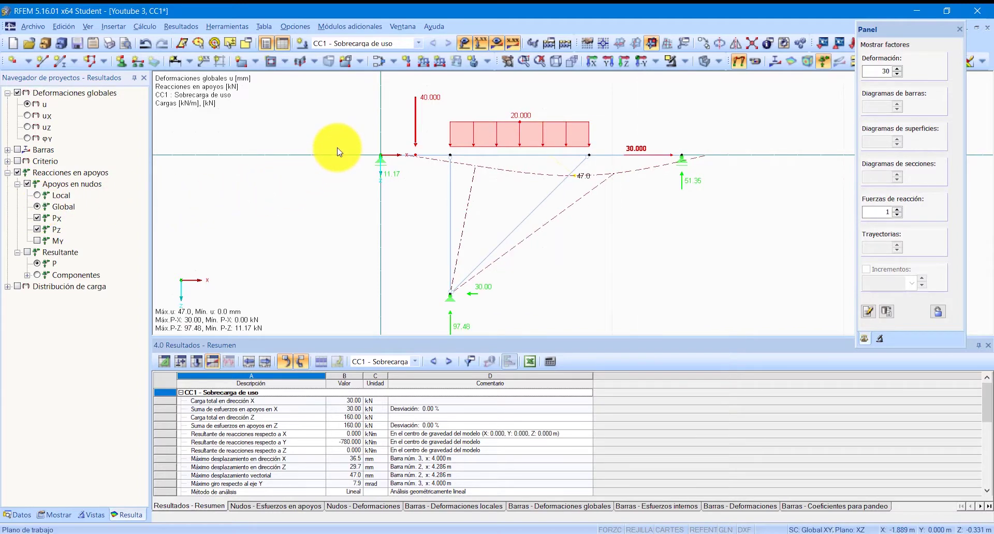
scroll(440, 277, down, 1)
scroll(455, 327, up, 1)
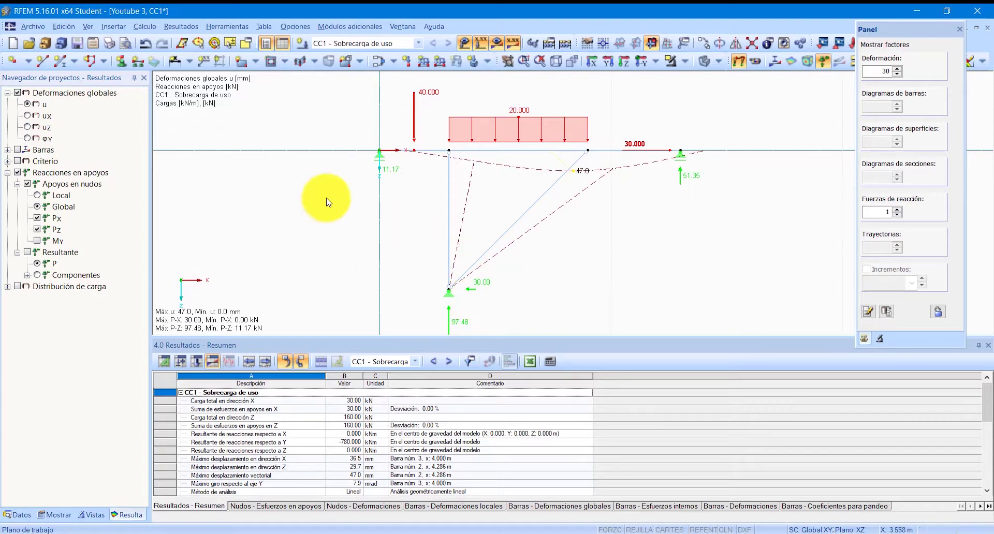
Display the members' internal force diagrams one after another: N, Vz and My.
click(8, 172)
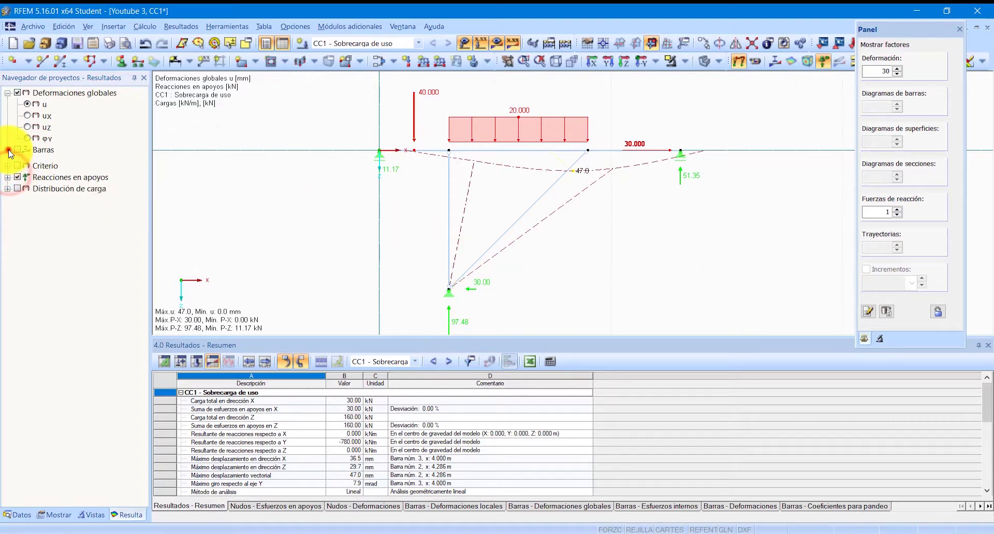
click(8, 150)
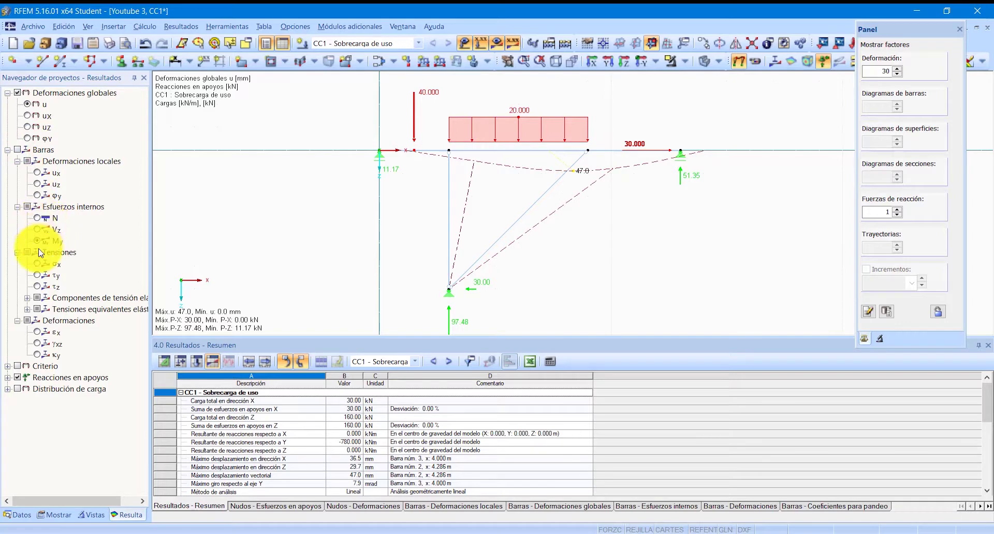
click(35, 219)
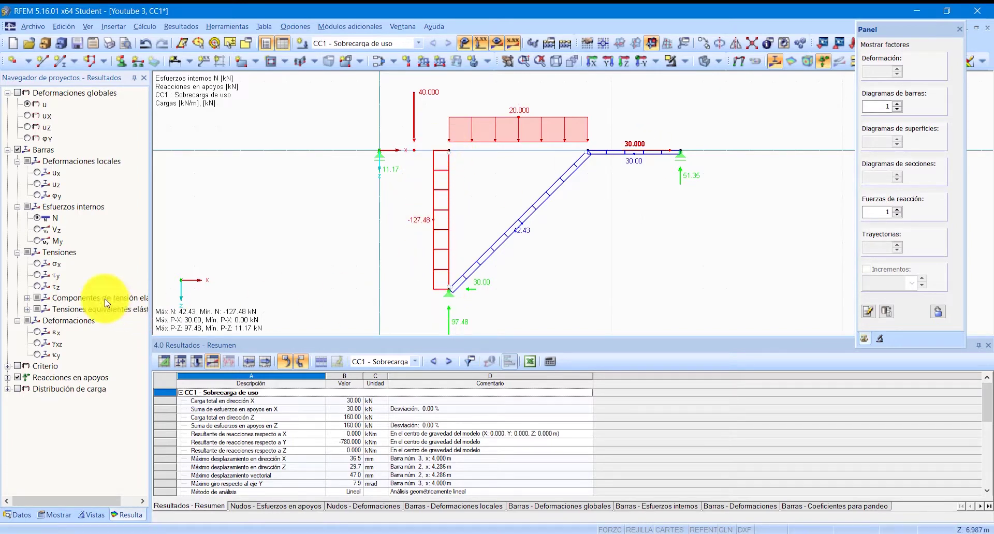
click(37, 231)
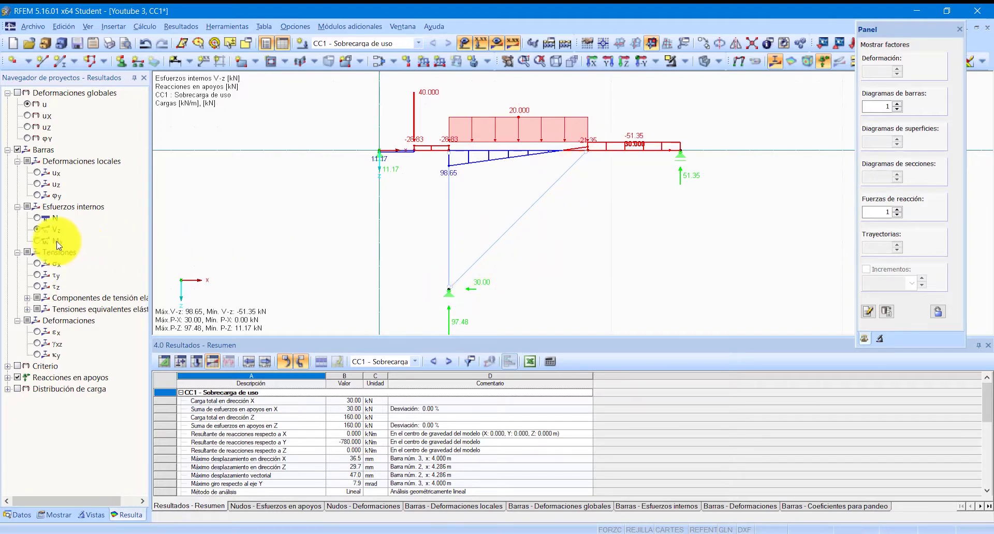
click(36, 242)
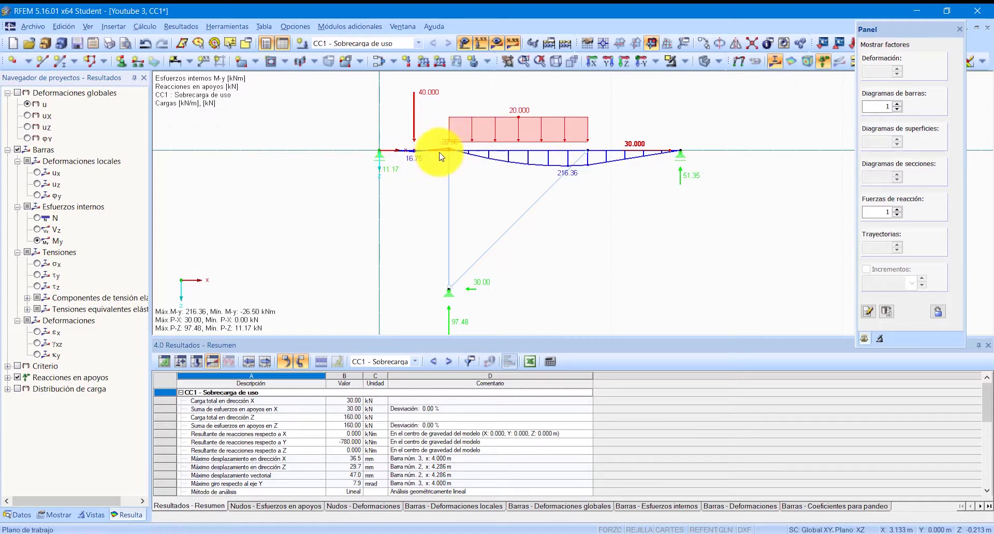
Open the result diagrams of the beam's left span and leave only the bending moment My displayed.
mouse_move(413, 155)
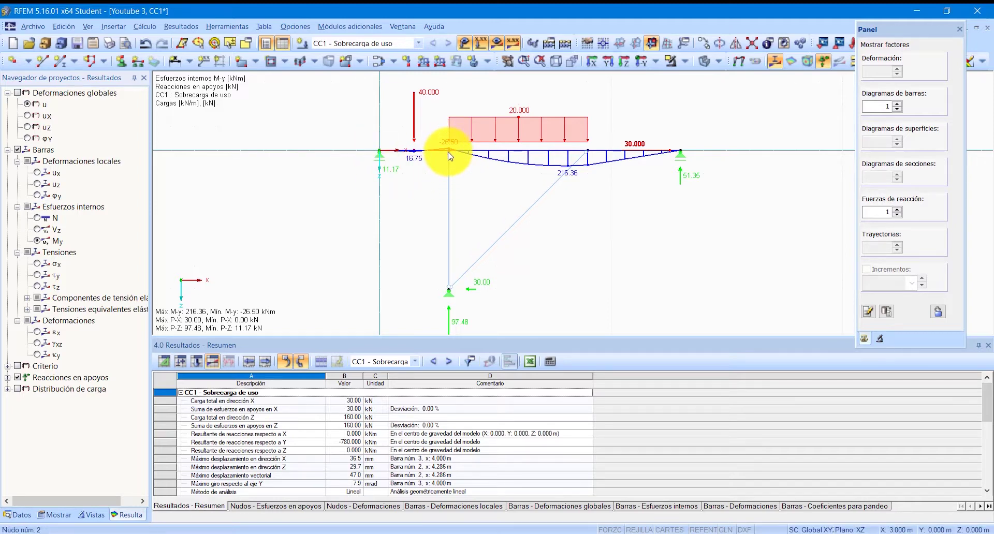
click(414, 151)
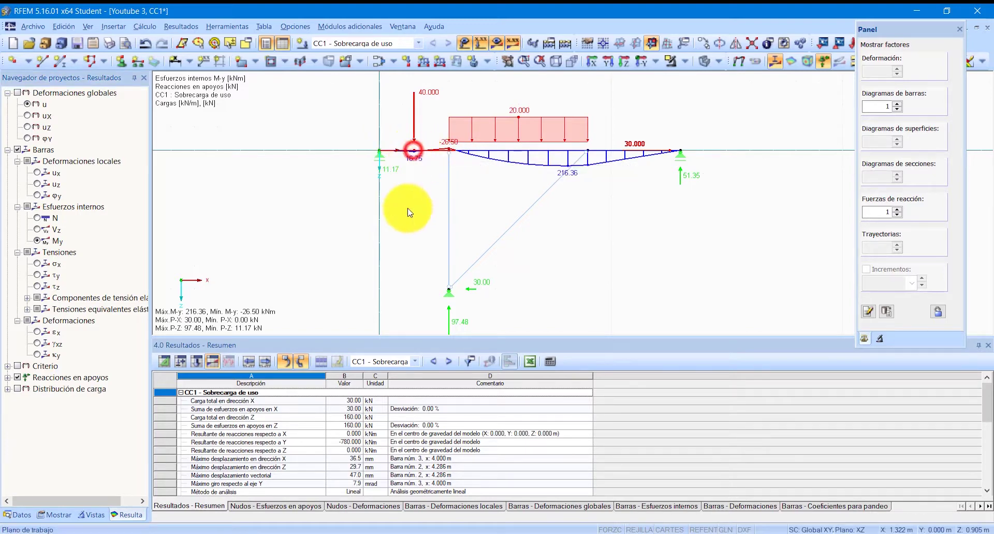
right_click(410, 154)
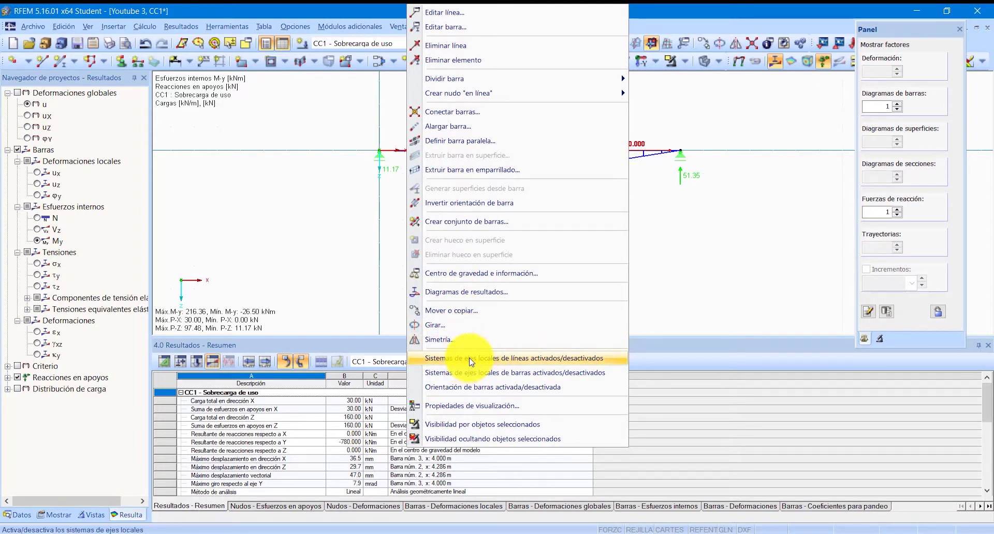
click(476, 293)
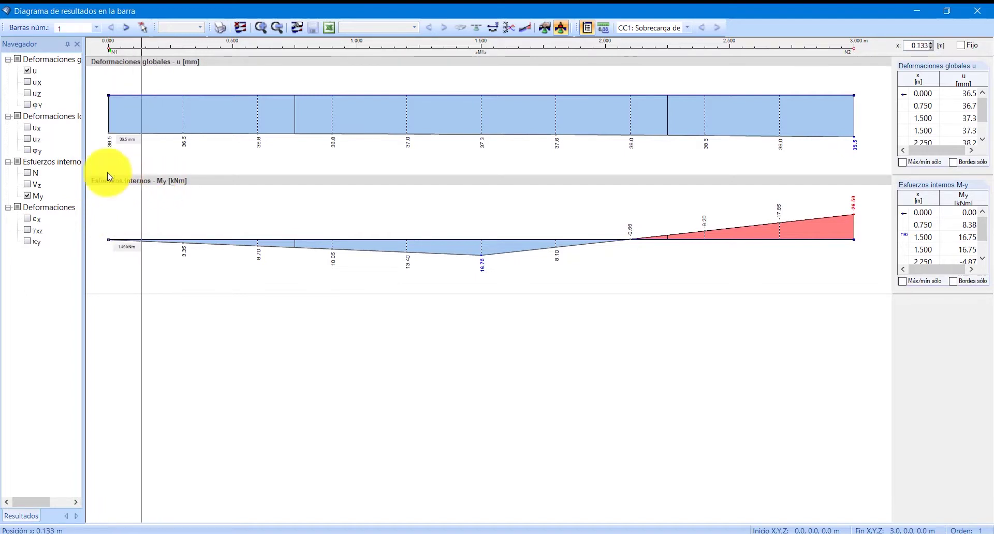
click(27, 196)
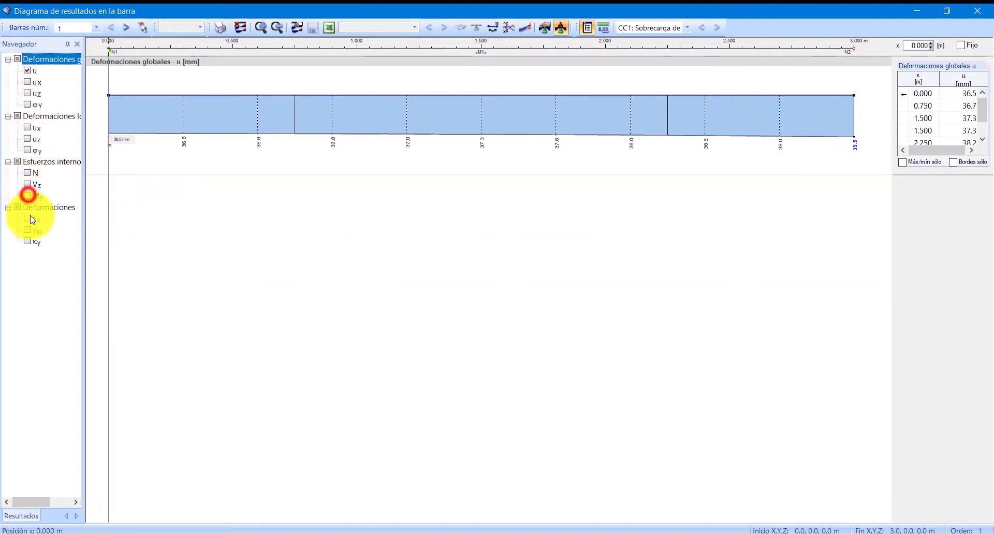
click(27, 196)
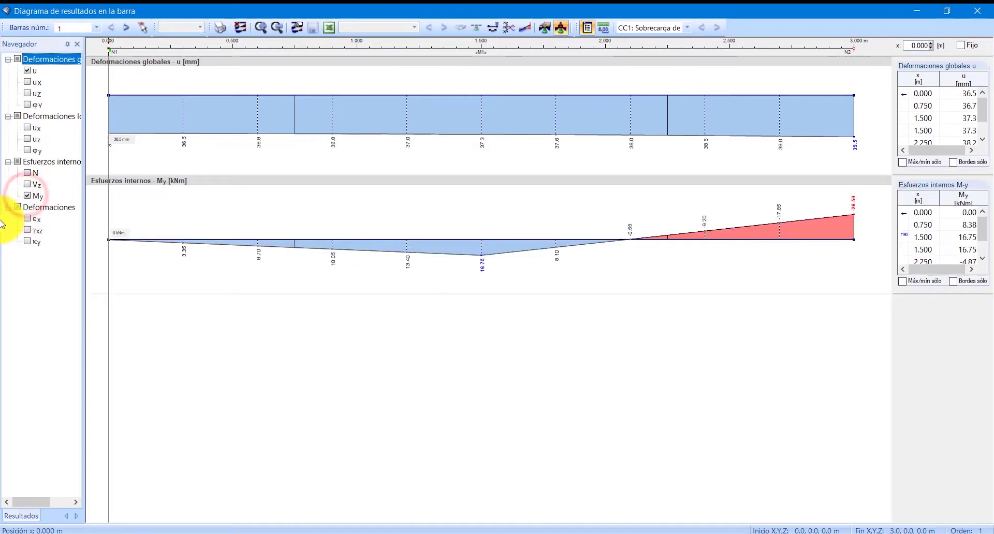
click(28, 72)
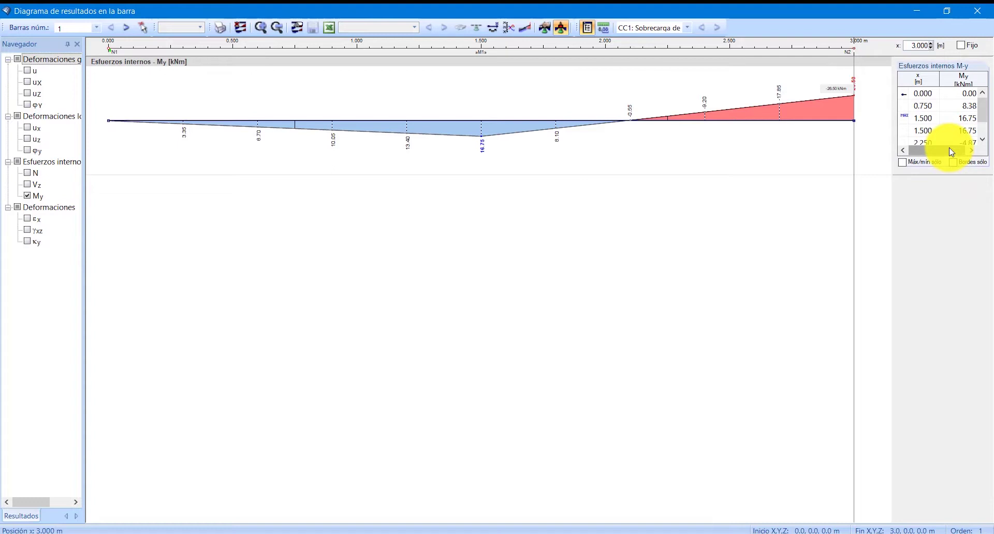
Examine the My values along the span, filtering the list to Máx/mín sólo and restoring the full list.
drag(951, 152, 961, 151)
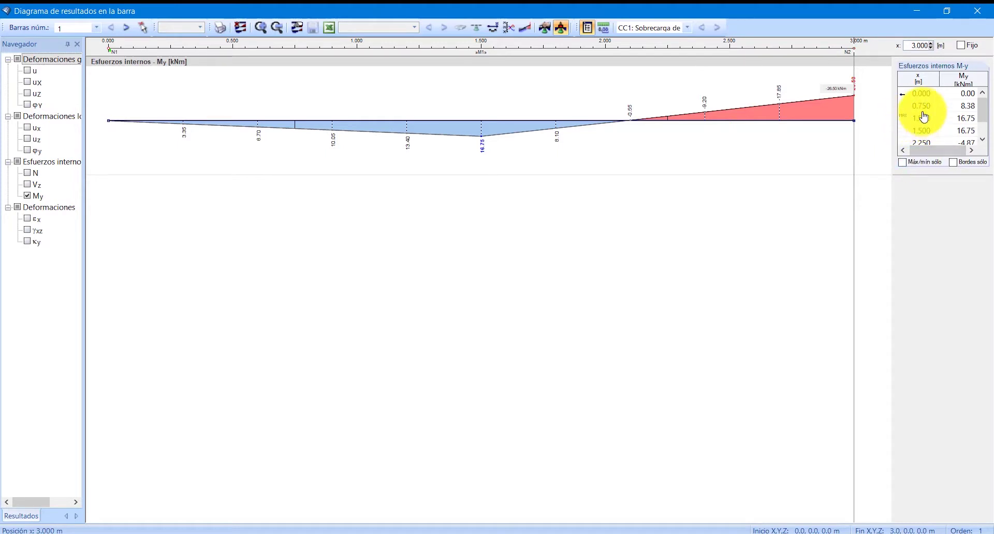
click(915, 76)
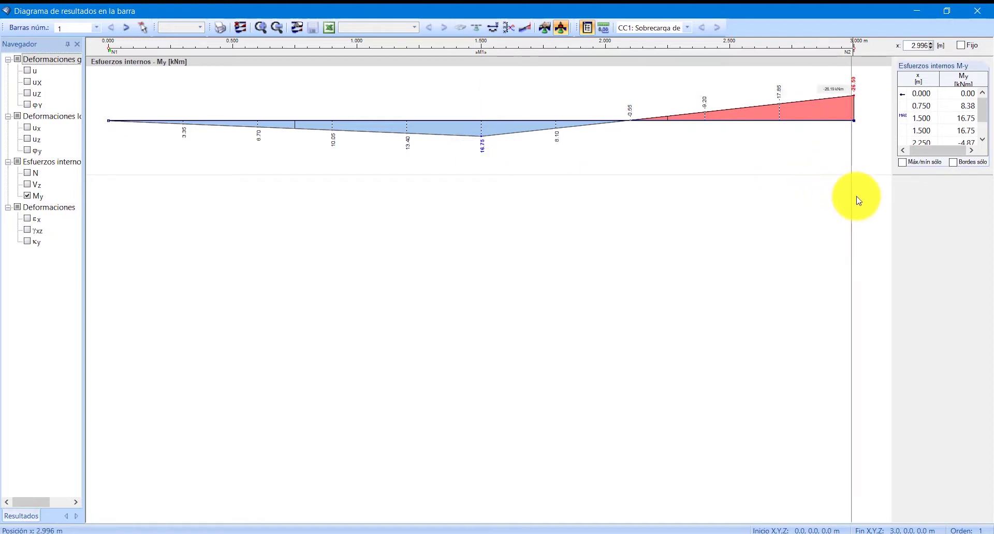
drag(979, 108, 979, 133)
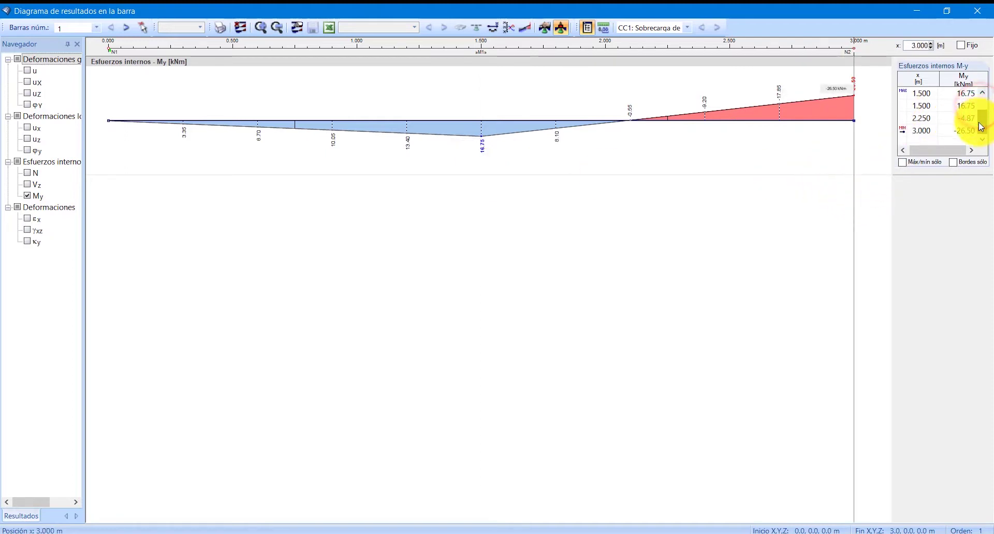
click(916, 131)
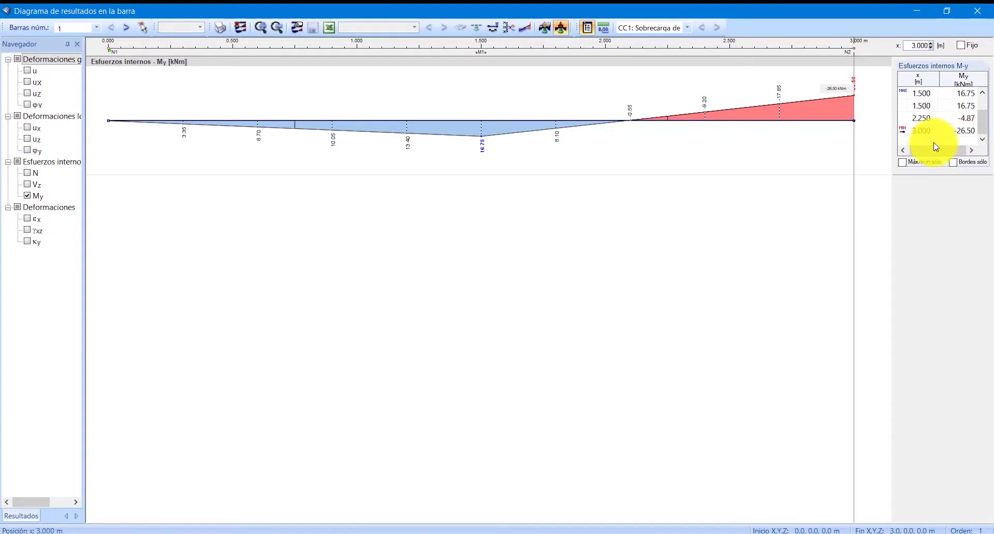
click(902, 163)
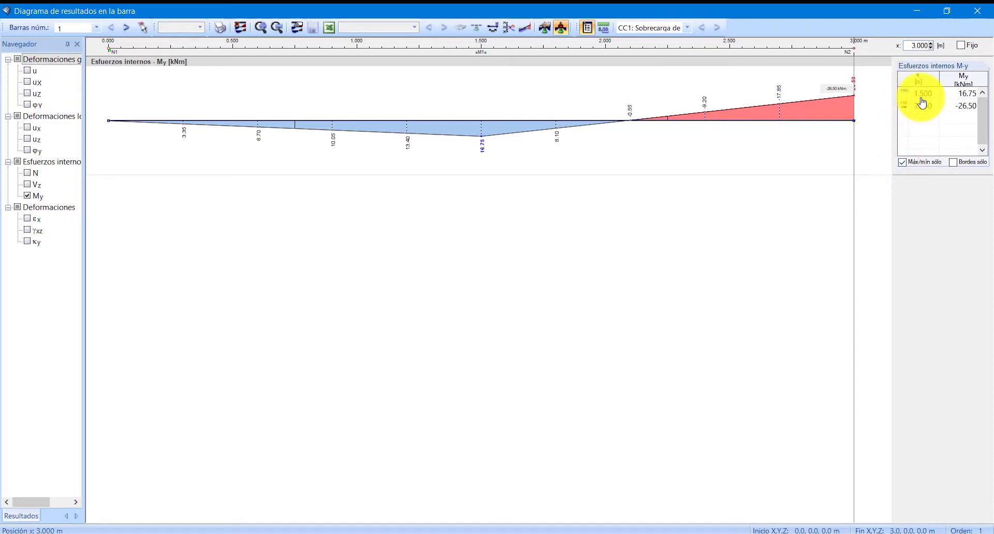
click(902, 162)
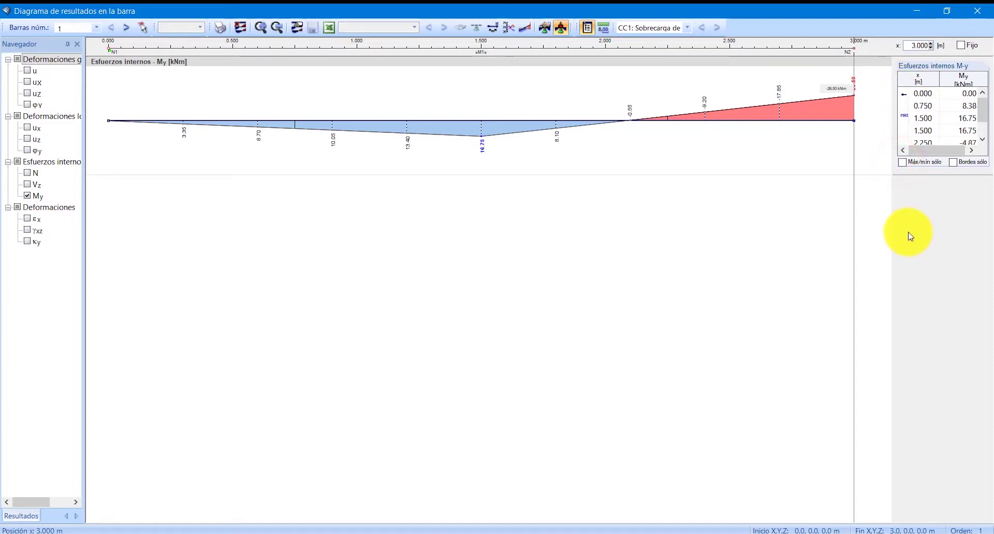
Read the bending moment of the left span at x = 1.25 m and close the result diagram.
click(915, 46)
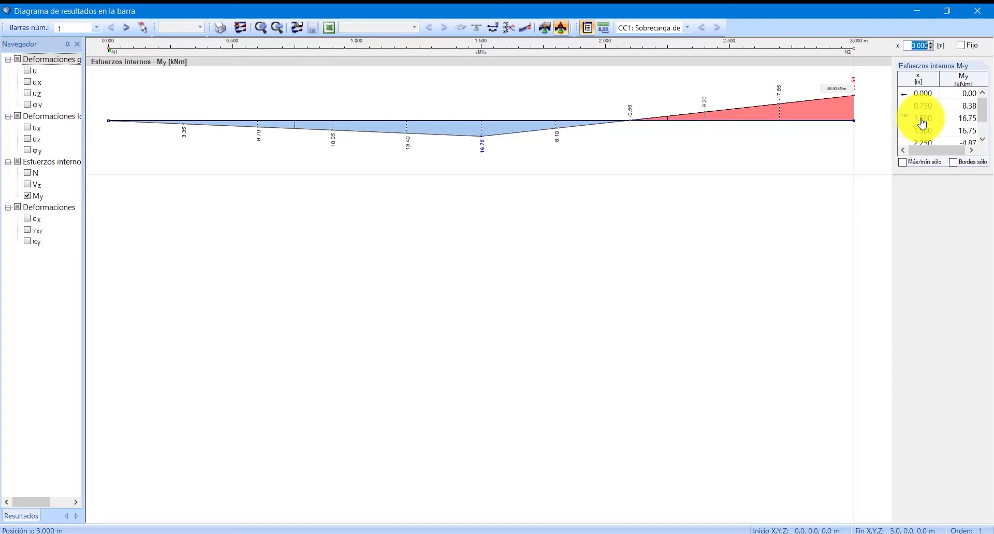
text(1.25)
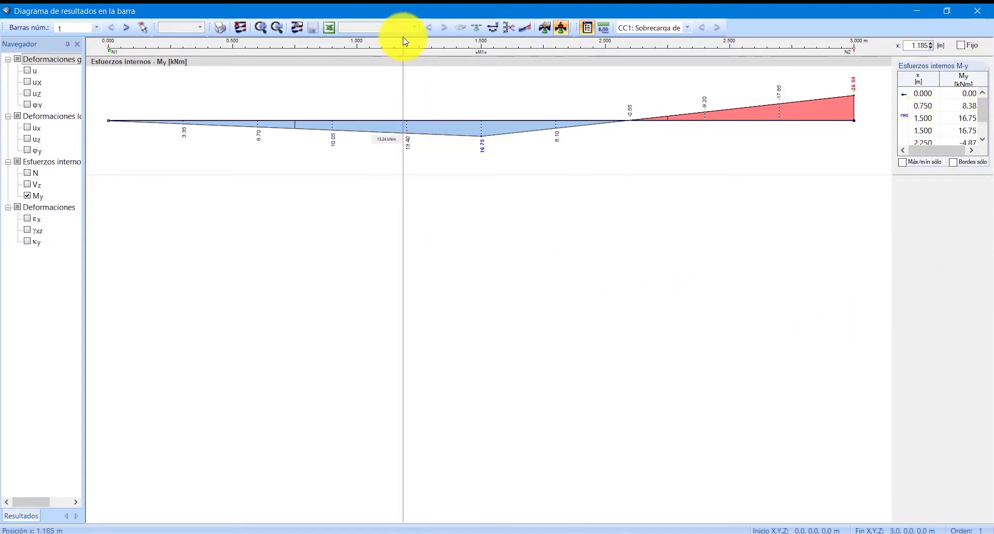
double_click(914, 46)
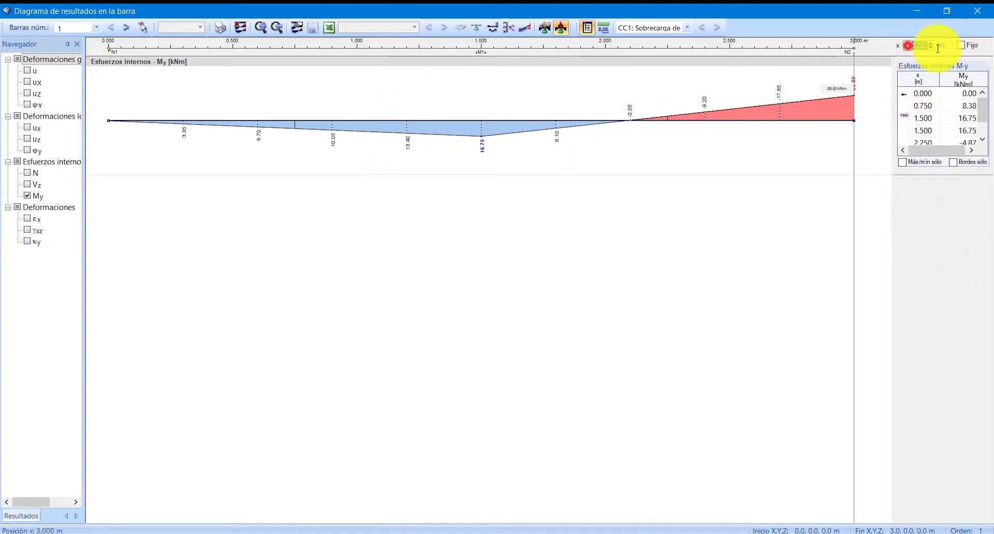
text(1.25)
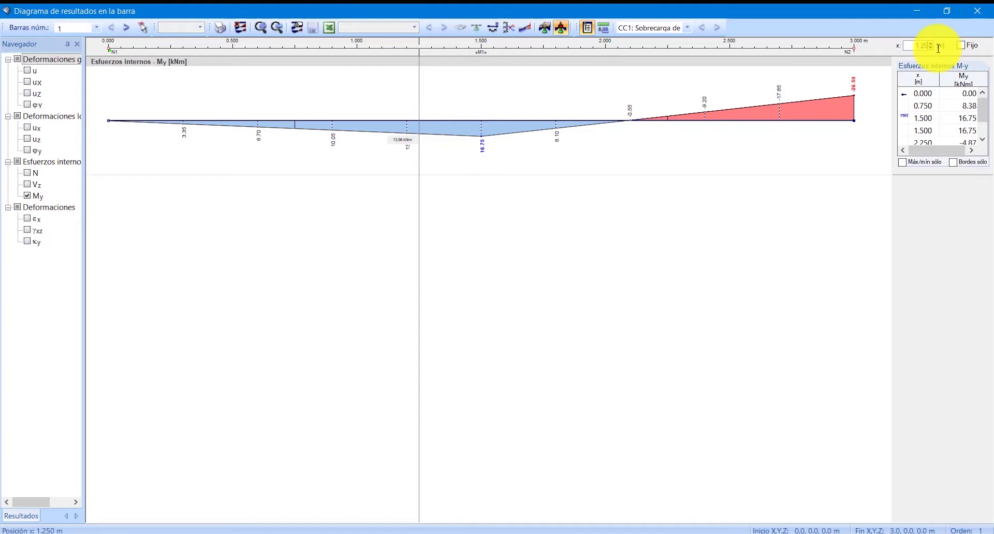
click(977, 10)
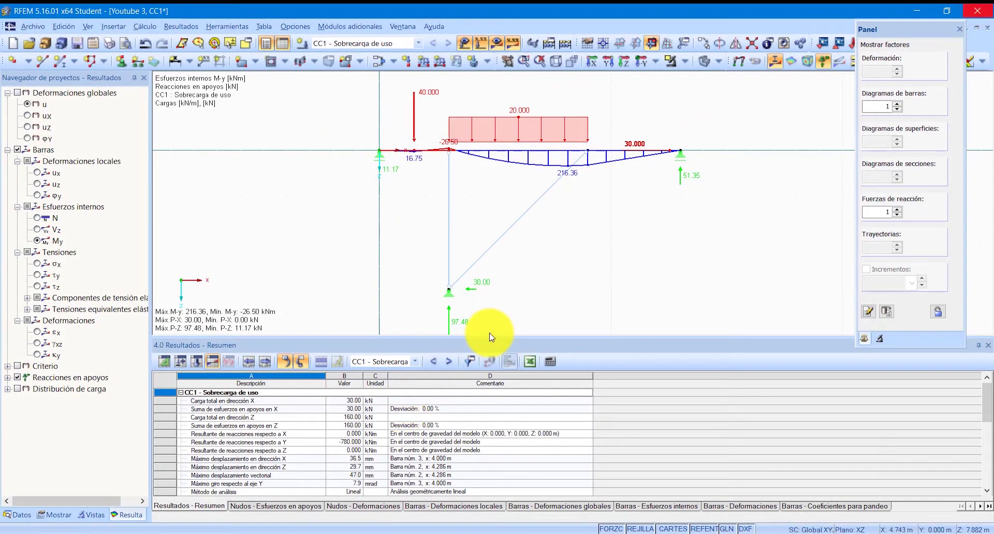